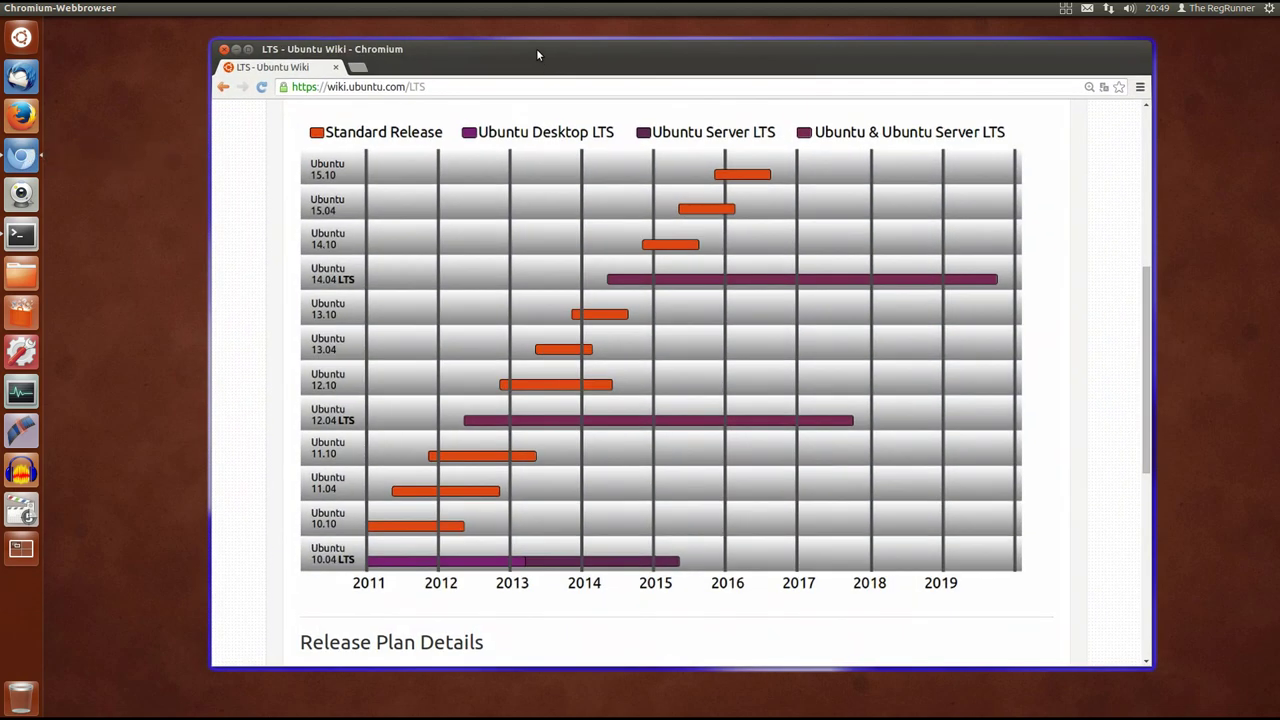
Step: Reposition the browser window showing the Ubuntu LTS release chart, and minimize it to expose the desktop
drag(537, 50, 525, 55)
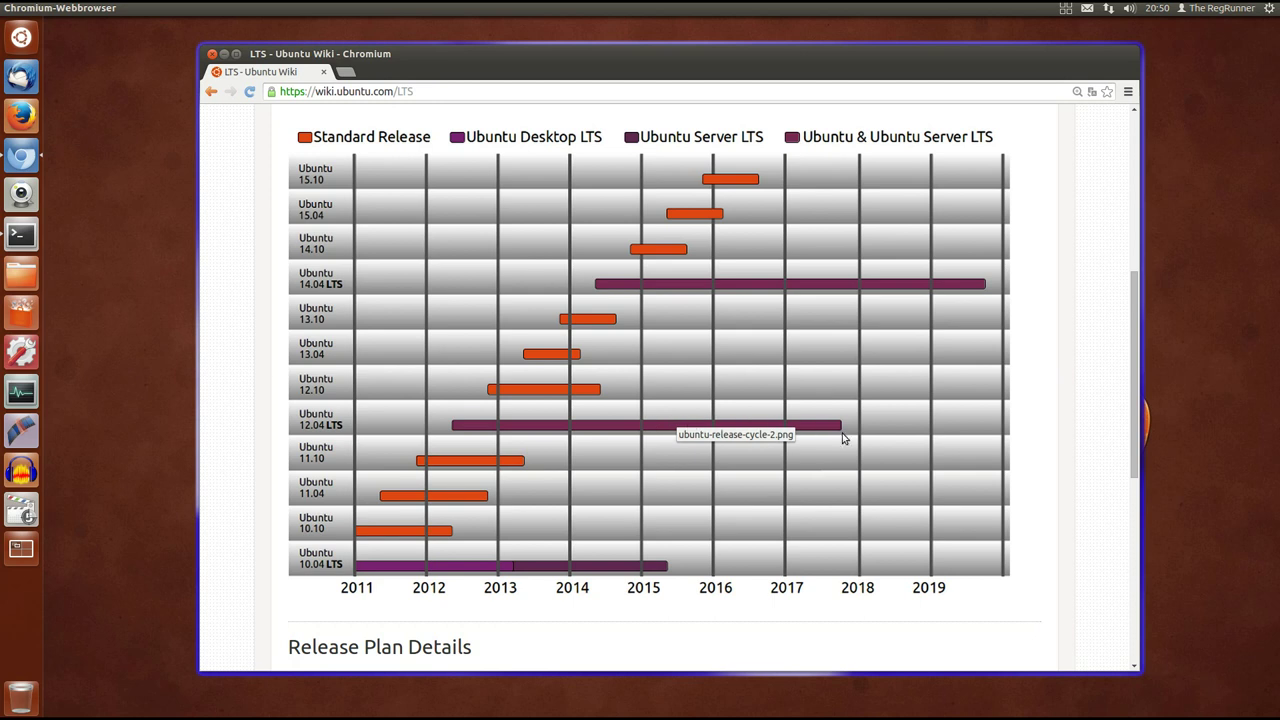
drag(475, 51, 455, 55)
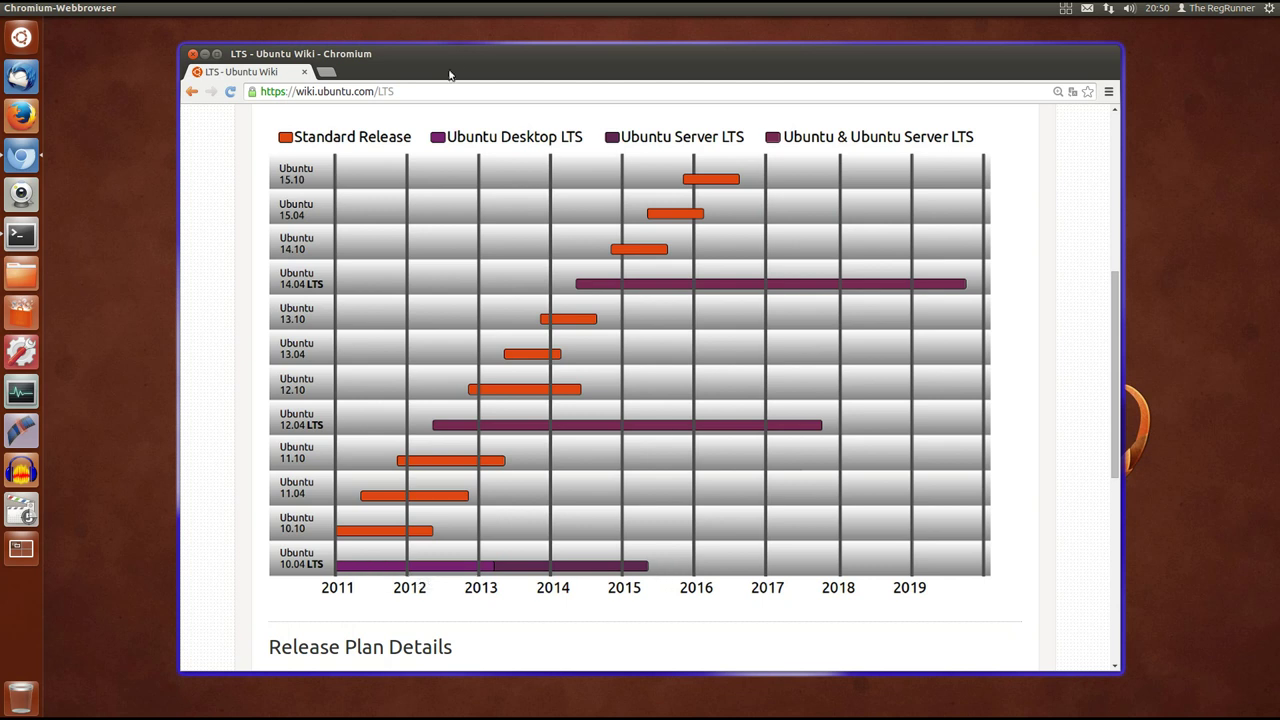
drag(429, 52, 425, 54)
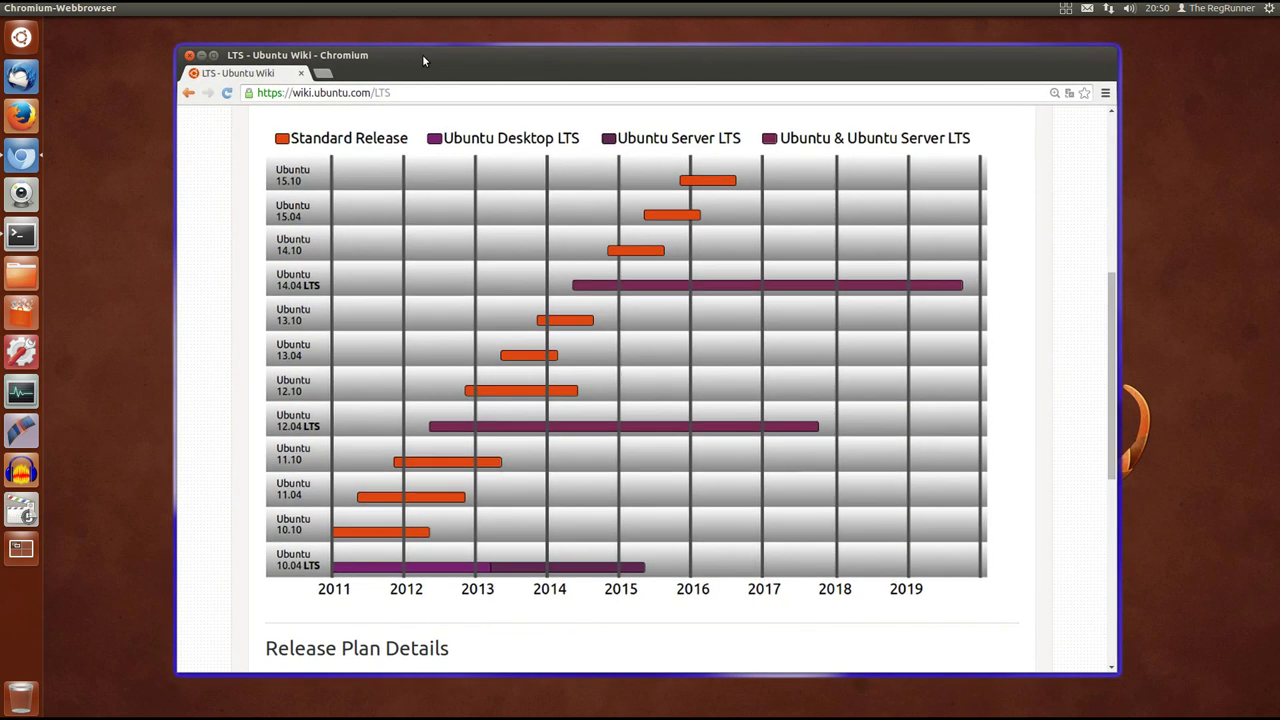
click(203, 56)
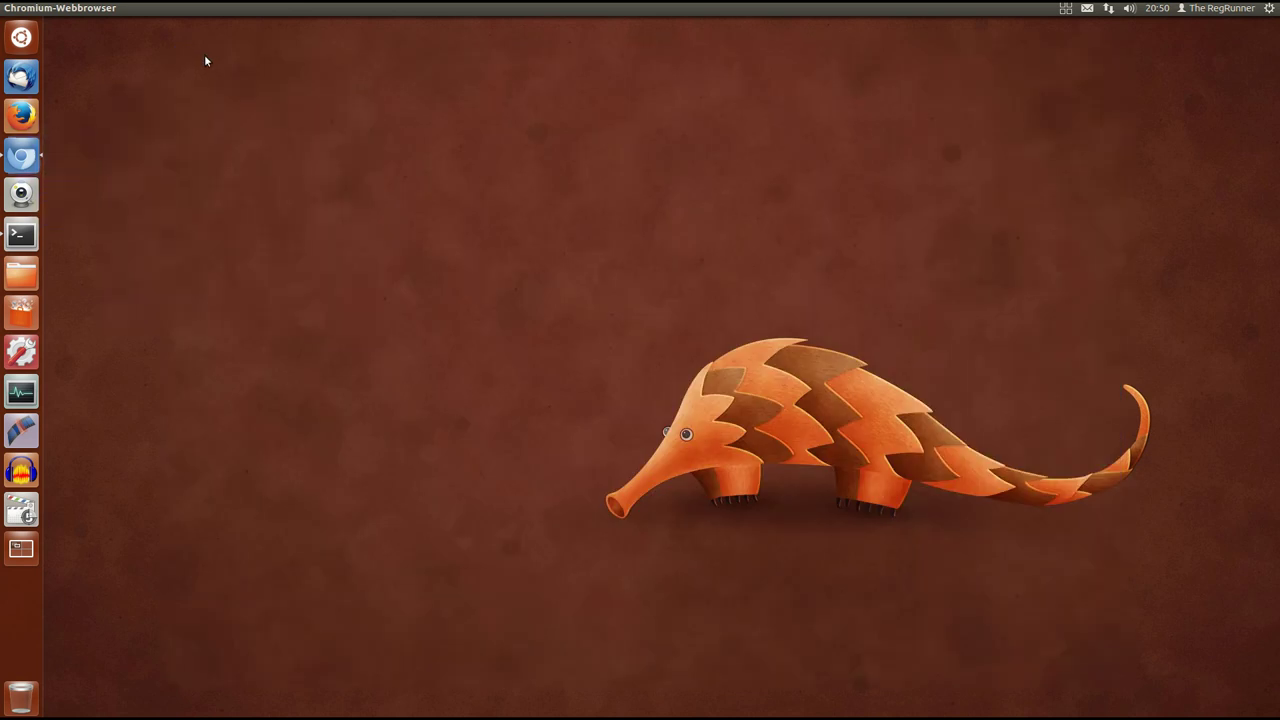
click(27, 233)
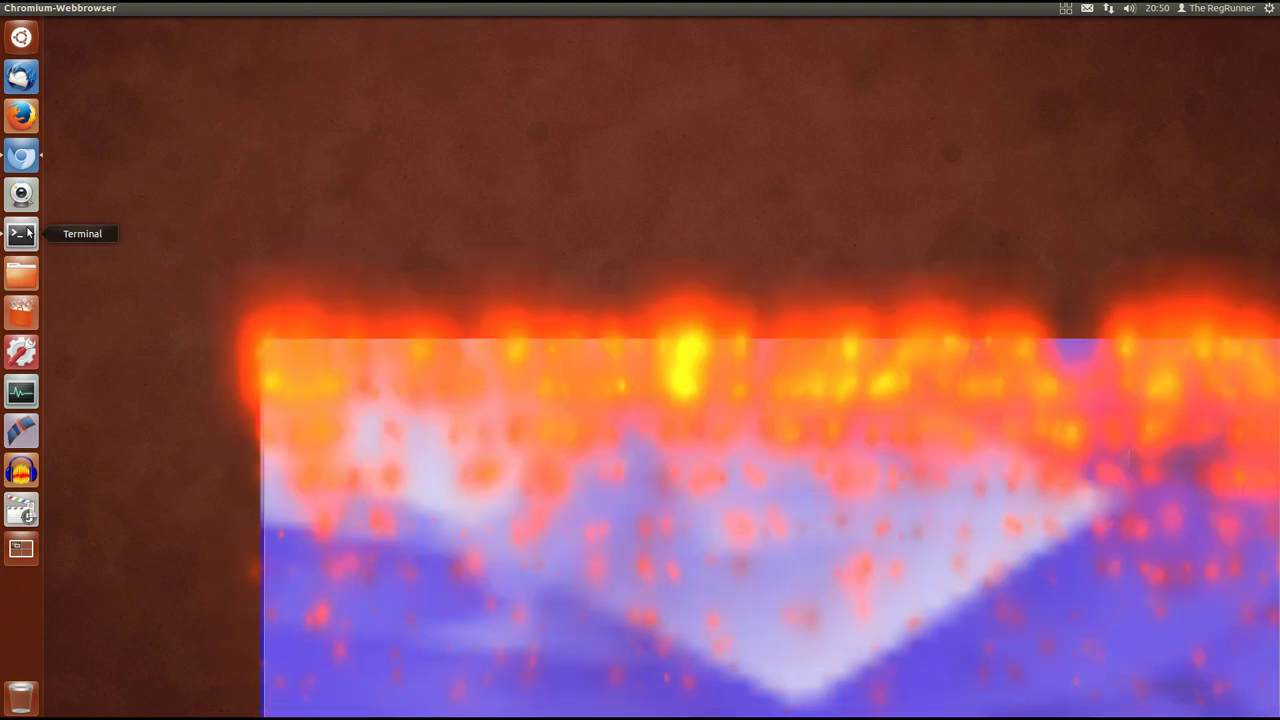
drag(548, 102, 424, 62)
click(154, 62)
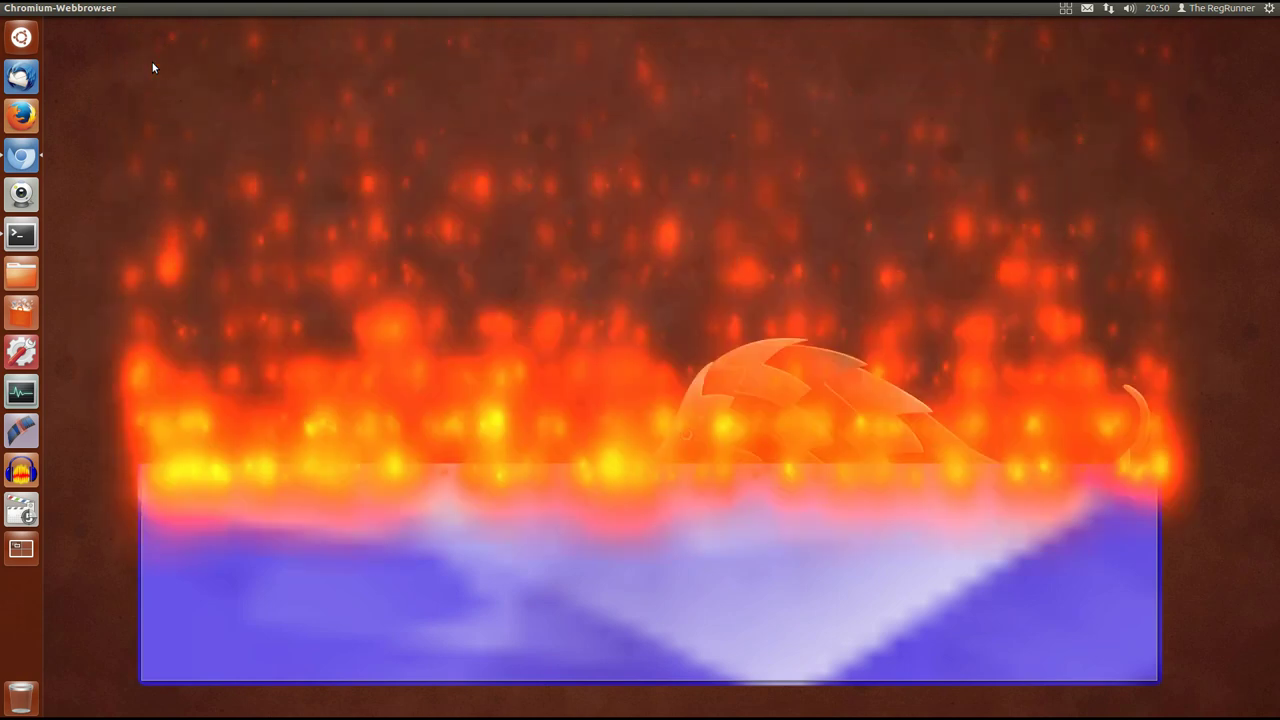
Step: Open a terminal window, shrink it and place it near the middle of the desktop
click(21, 234)
drag(660, 98, 632, 162)
drag(1165, 421, 1007, 652)
drag(597, 167, 630, 114)
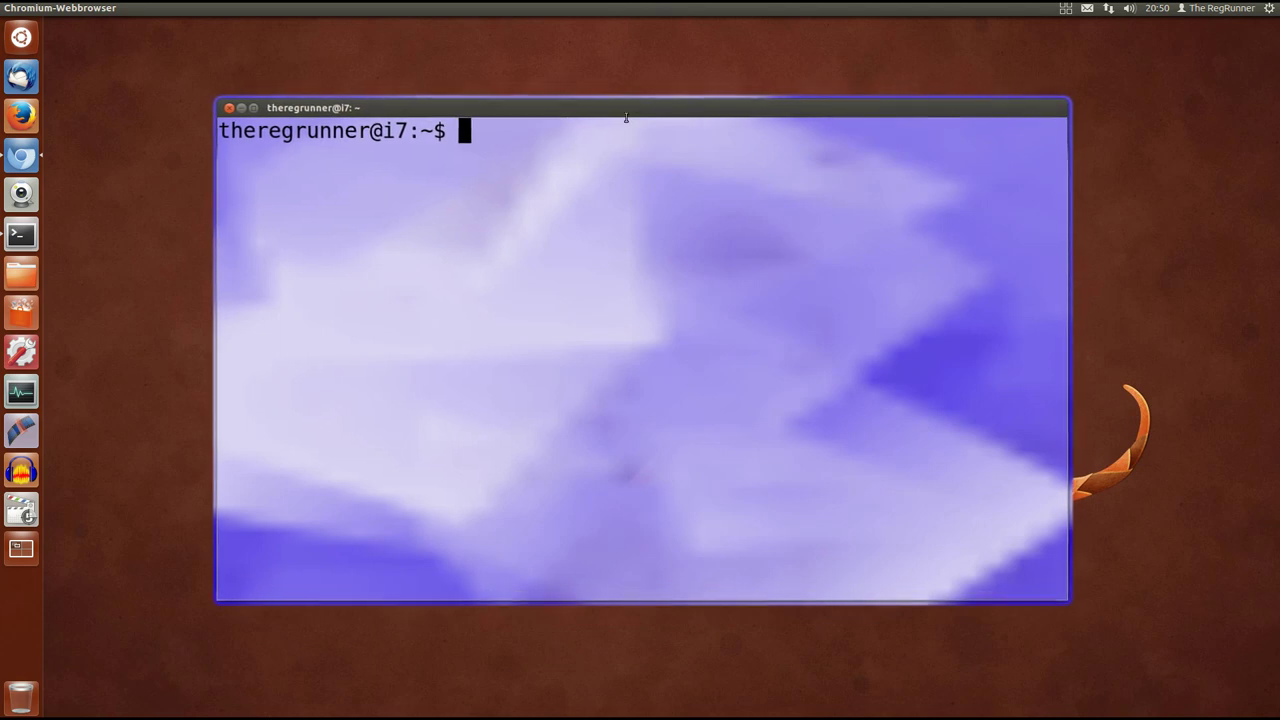
Step: Run uname -a and lsb_release -a in the terminal to display the kernel and Ubuntu release details
text(uname -a)
key(Return)
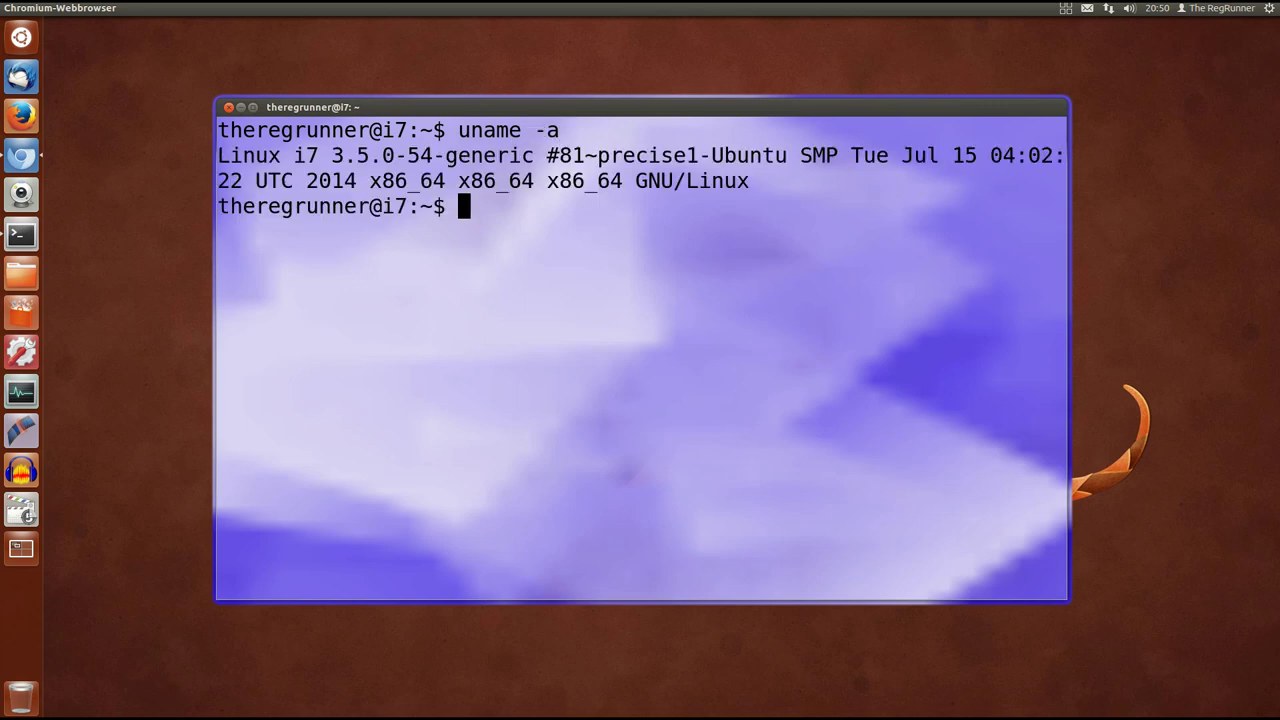
text(lsb_release -a)
key(Return)
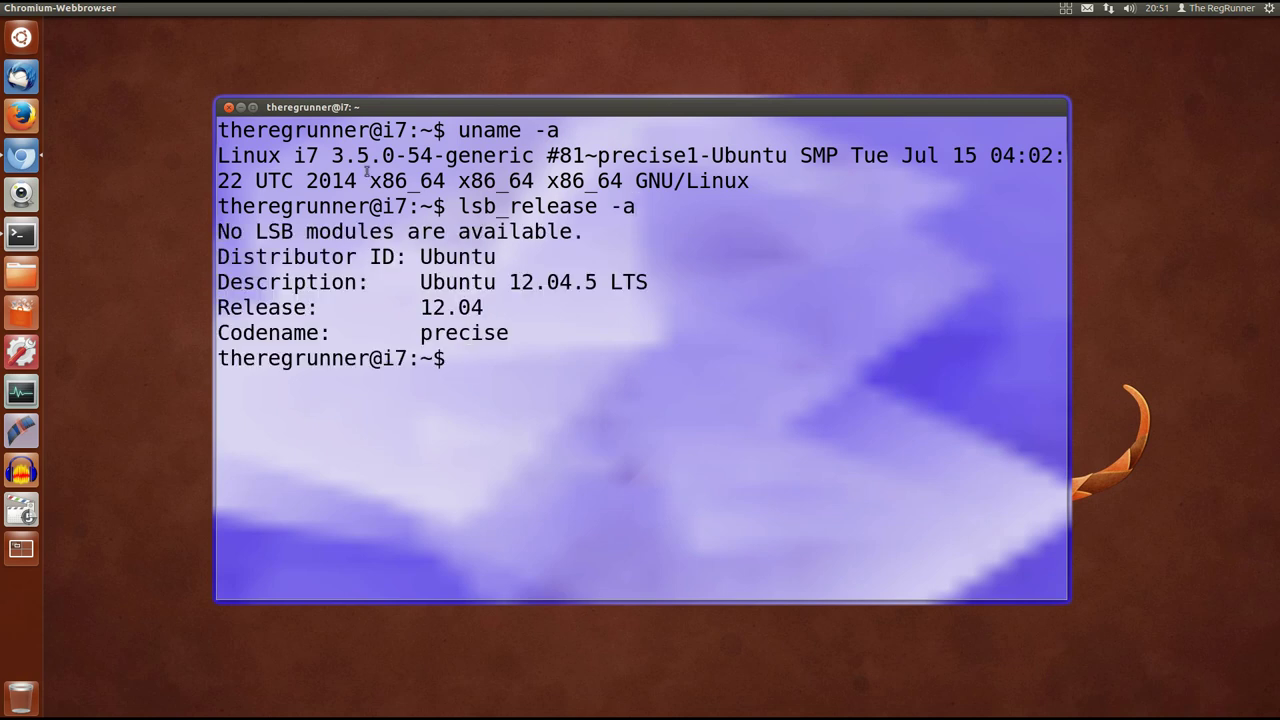
Step: Examine the release output by highlighting the 12.04 version, its .5 suffix, the LTS label and the codename
drag(510, 282, 572, 283)
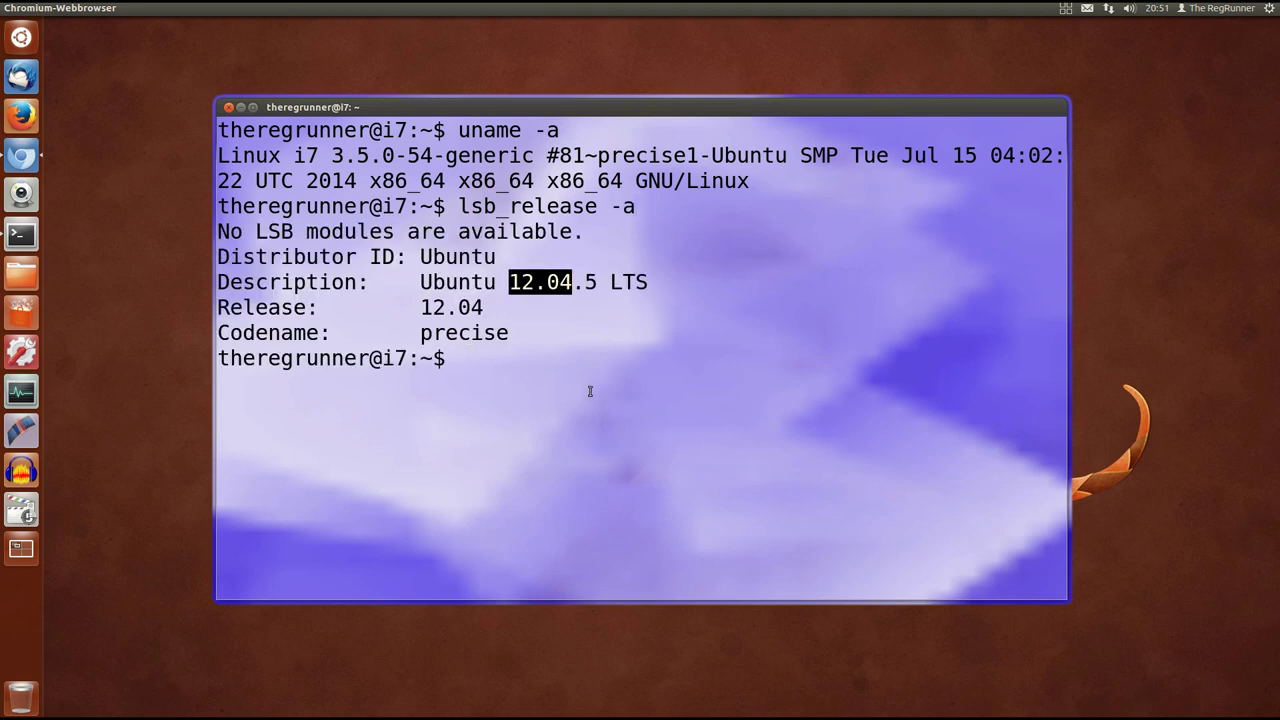
click(596, 302)
drag(596, 284, 573, 284)
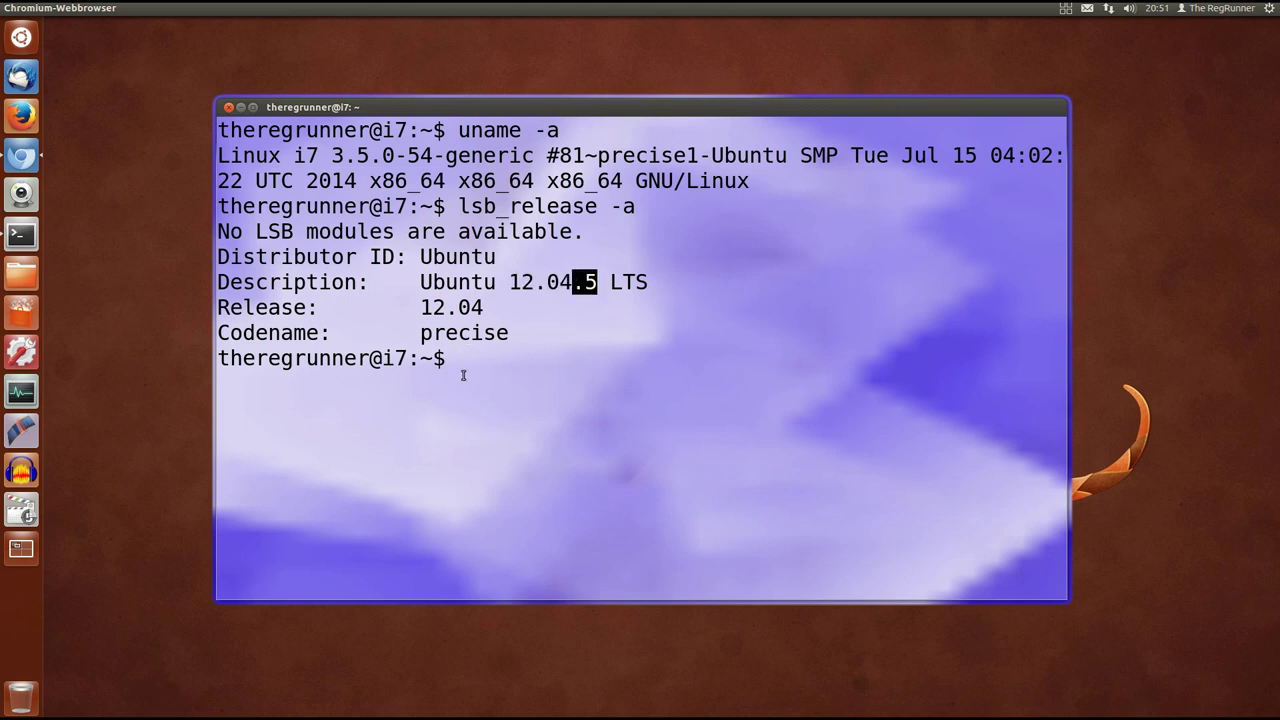
click(463, 363)
drag(659, 287, 609, 287)
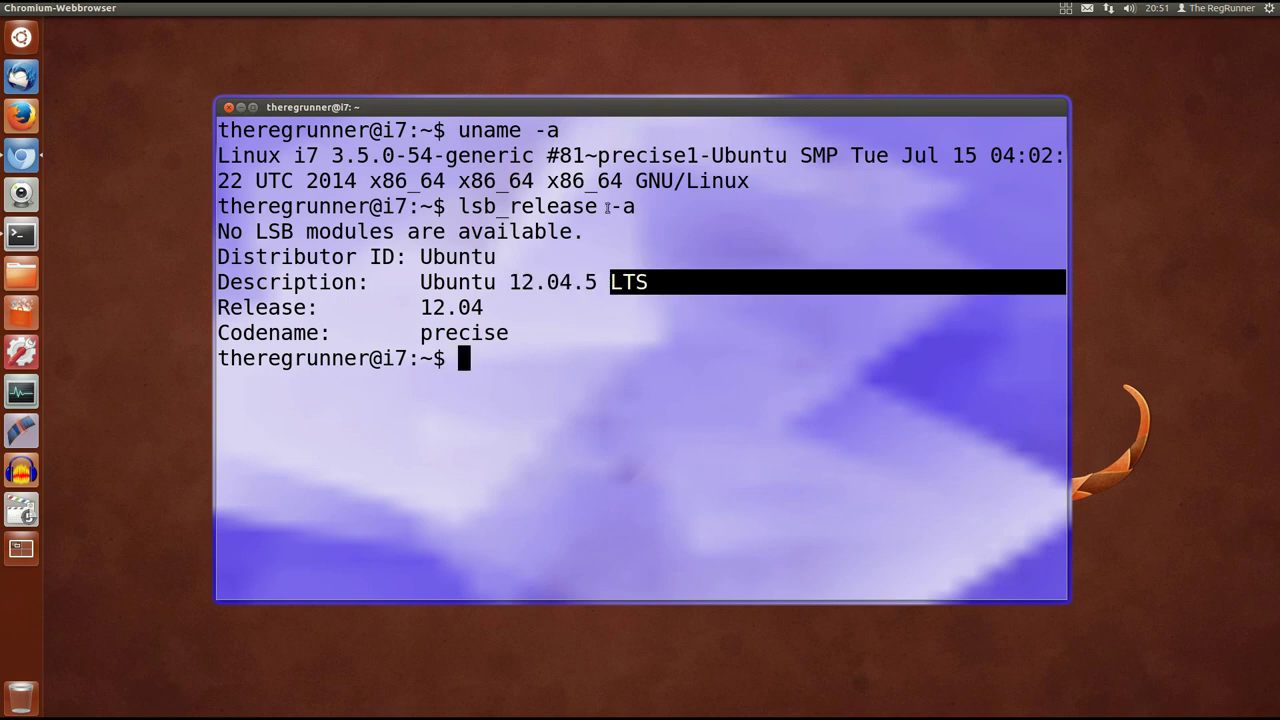
drag(599, 105, 587, 101)
click(470, 363)
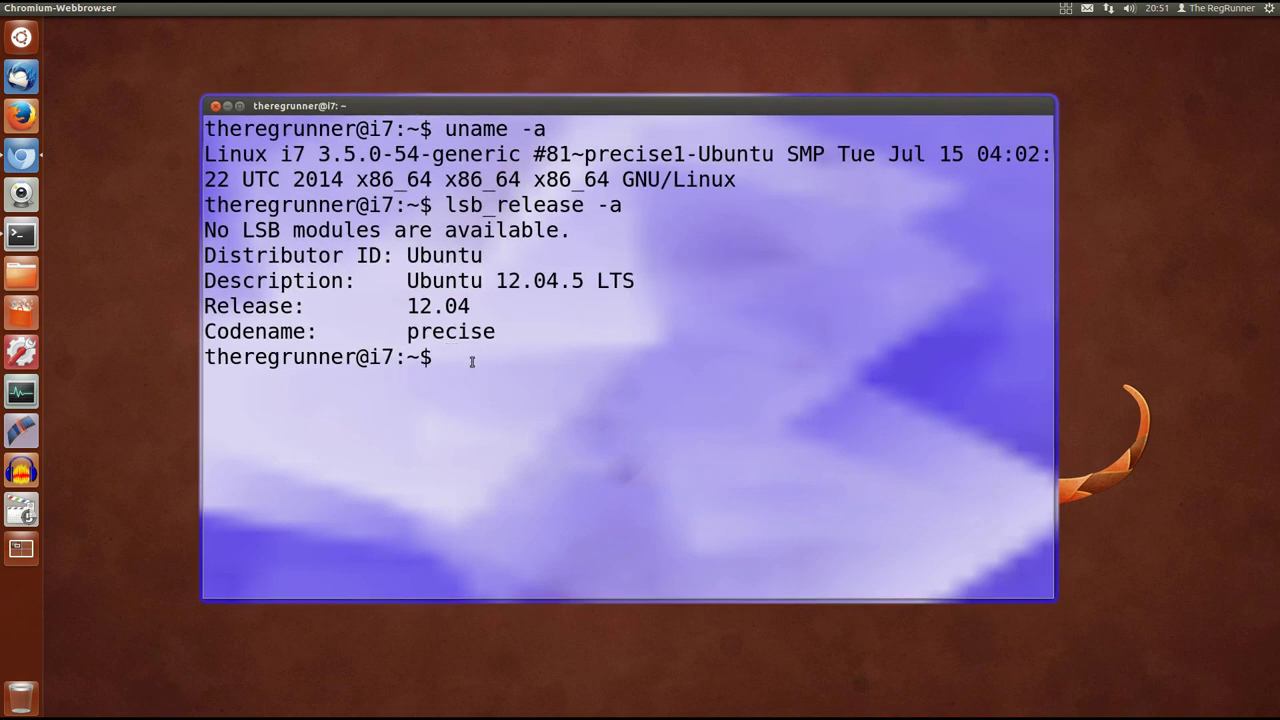
drag(503, 331, 408, 331)
click(450, 357)
drag(516, 110, 491, 103)
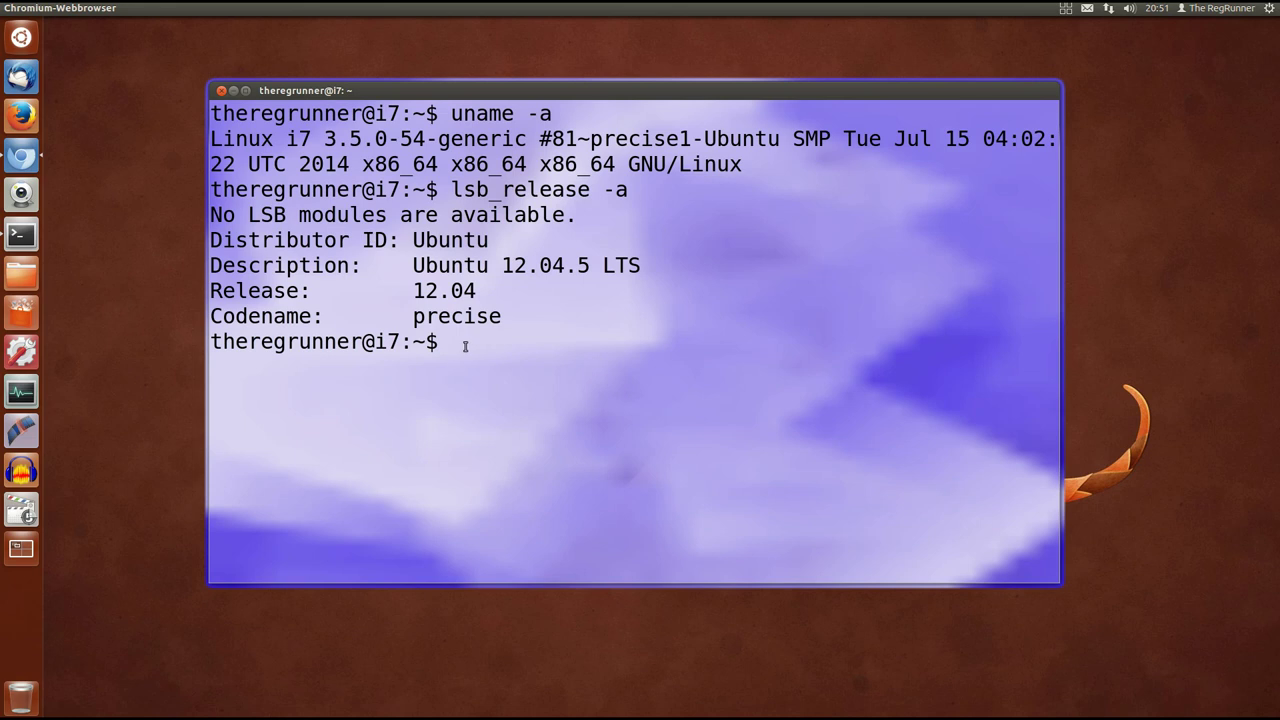
Step: Clear the terminal and list the package-name completions for sudo apt-get install compiz- using the on-screen keyboard
text(clear)
key(Return)
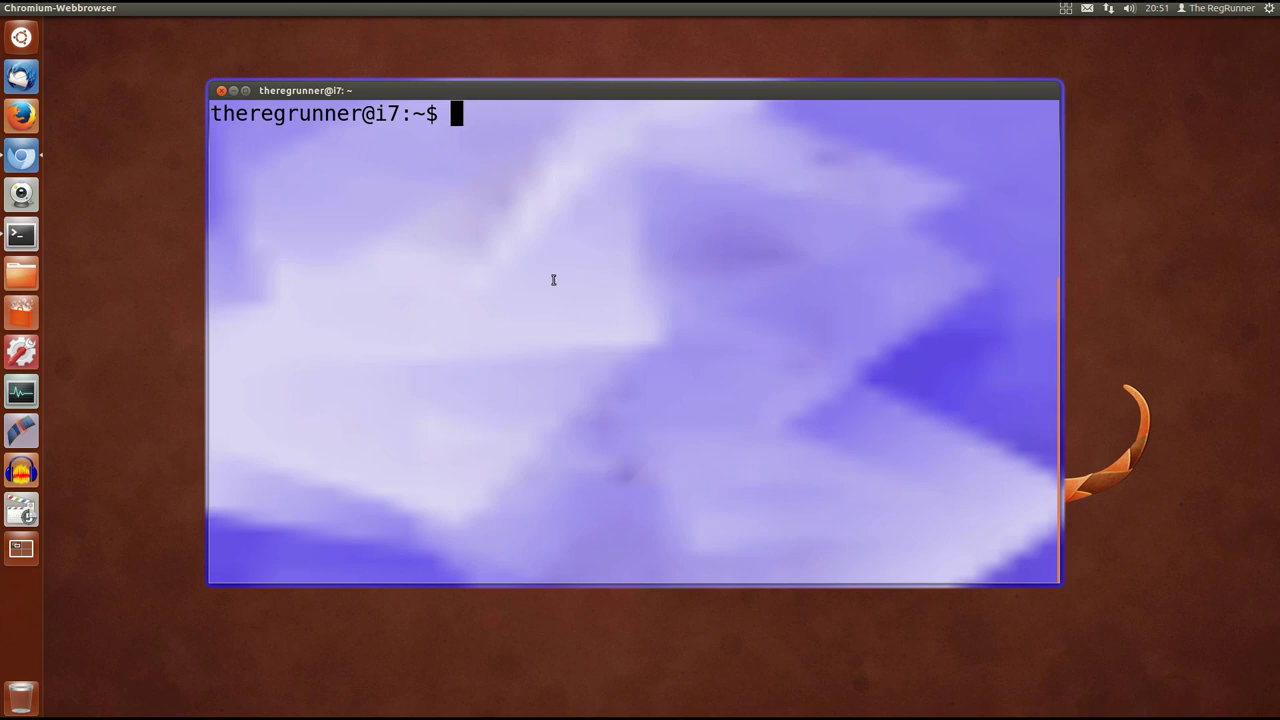
text(sudo apt-get install compiz-)
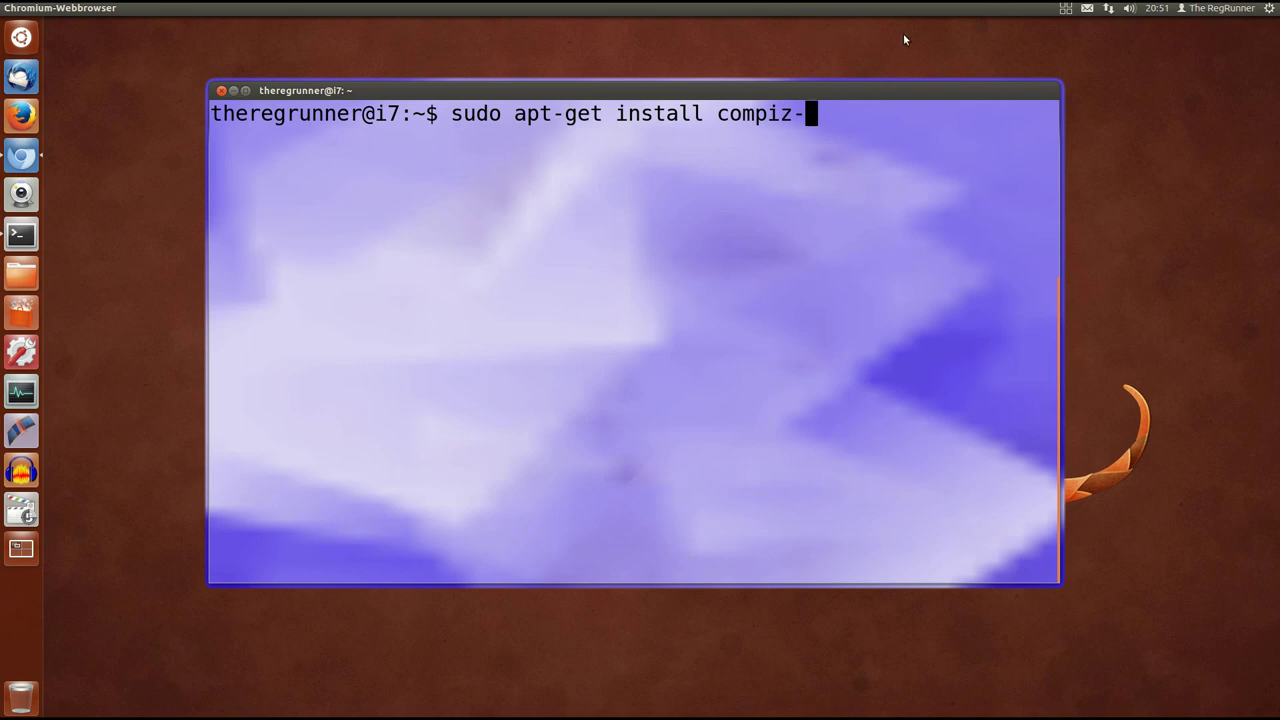
click(1067, 8)
click(1100, 27)
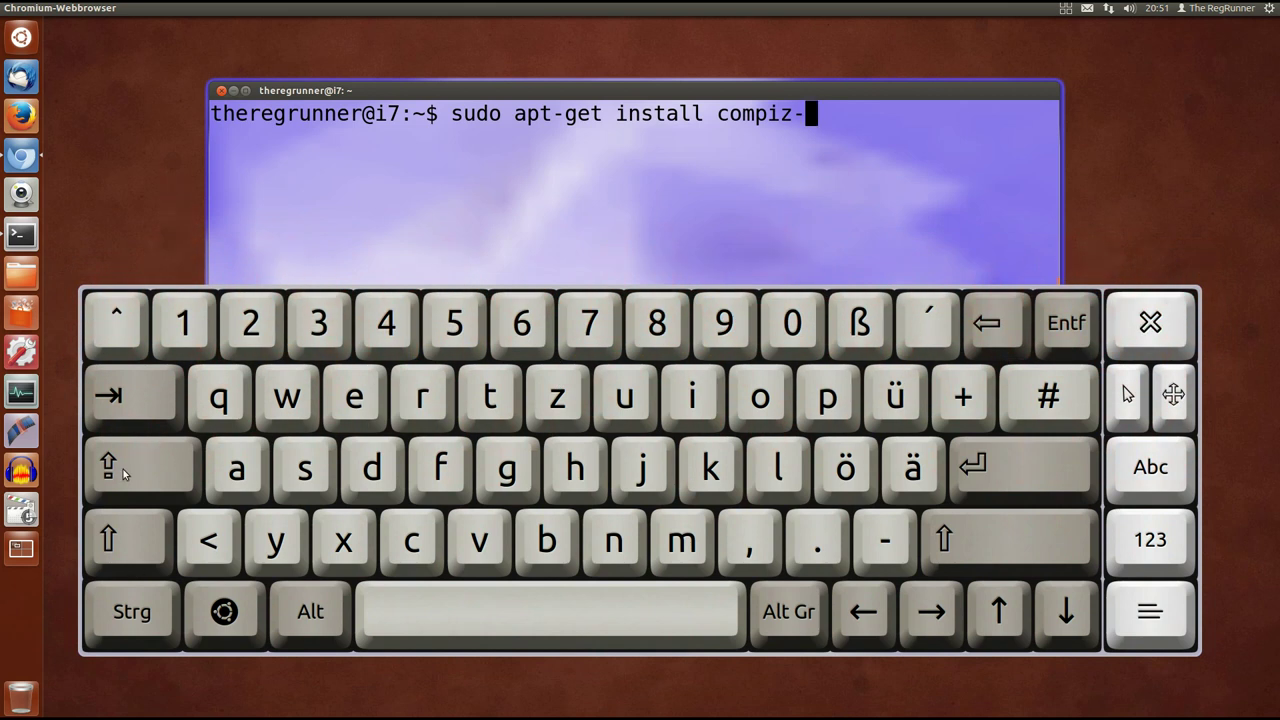
click(128, 396)
click(1150, 322)
drag(784, 91, 788, 80)
drag(430, 286, 207, 137)
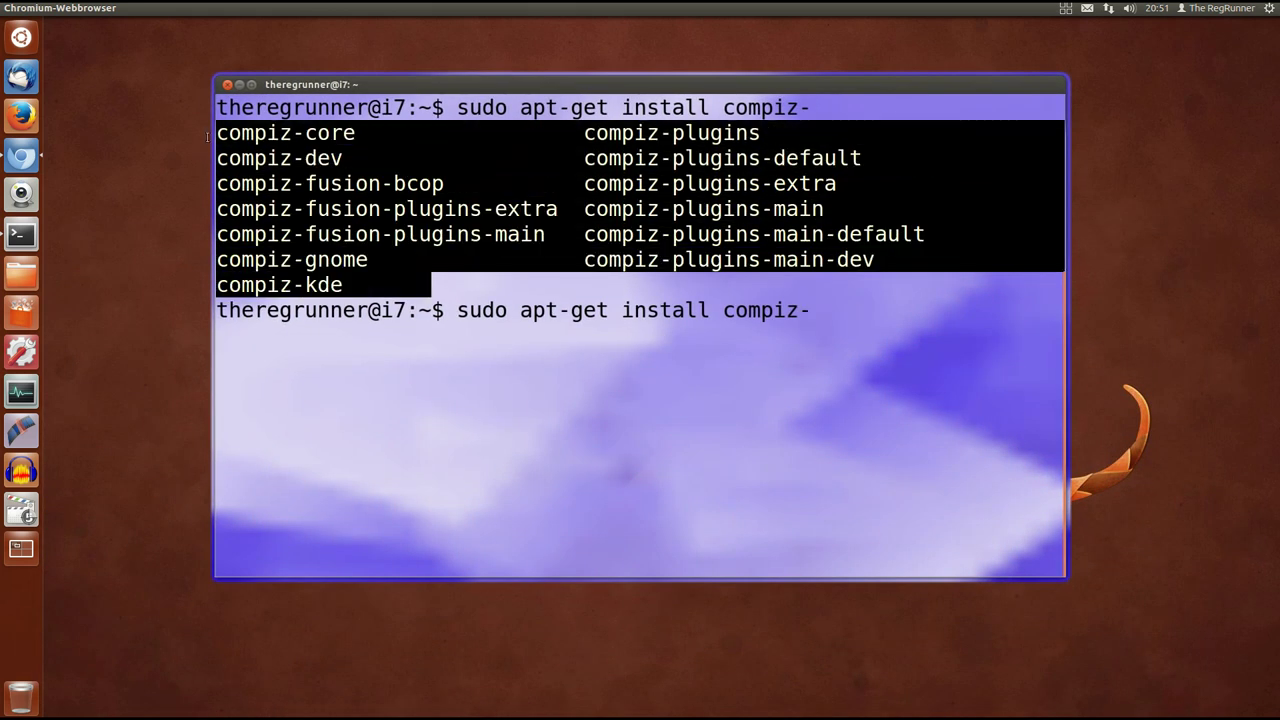
click(451, 190)
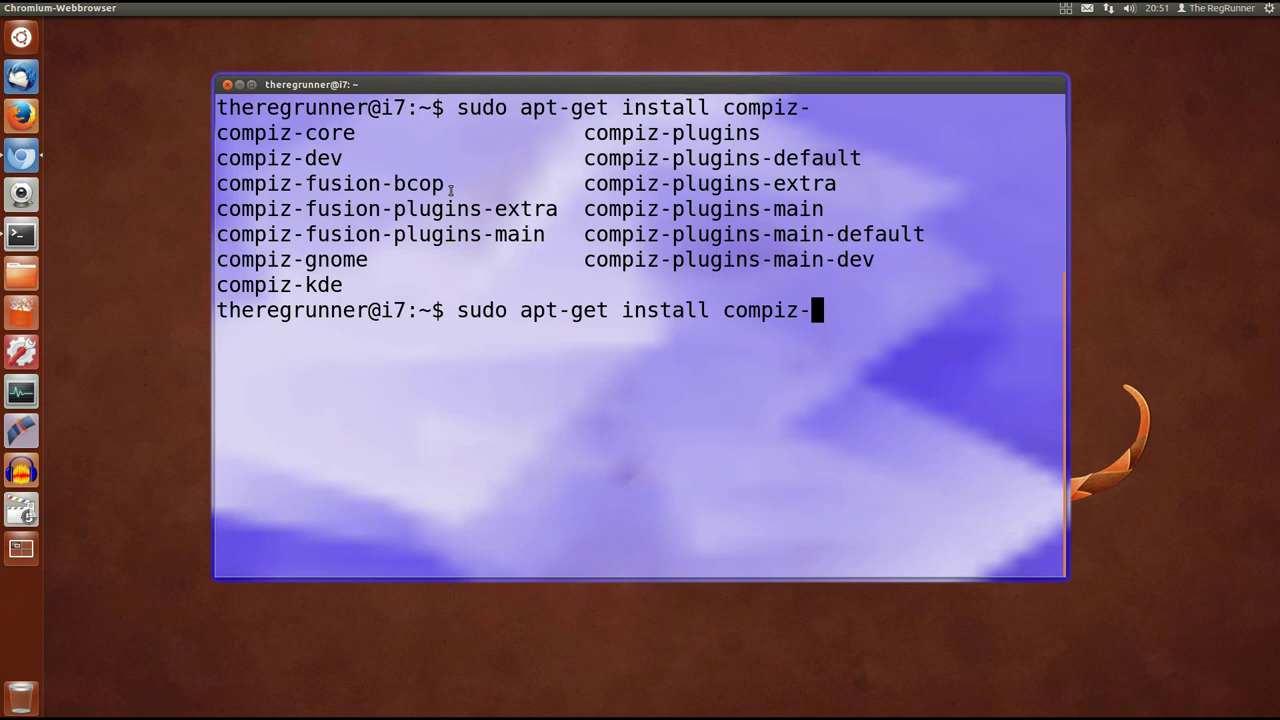
Step: Highlight compiz as the package name and extend it to compiz-plugins-default in the install command without running it
key(BackSpace)
double_click(804, 314)
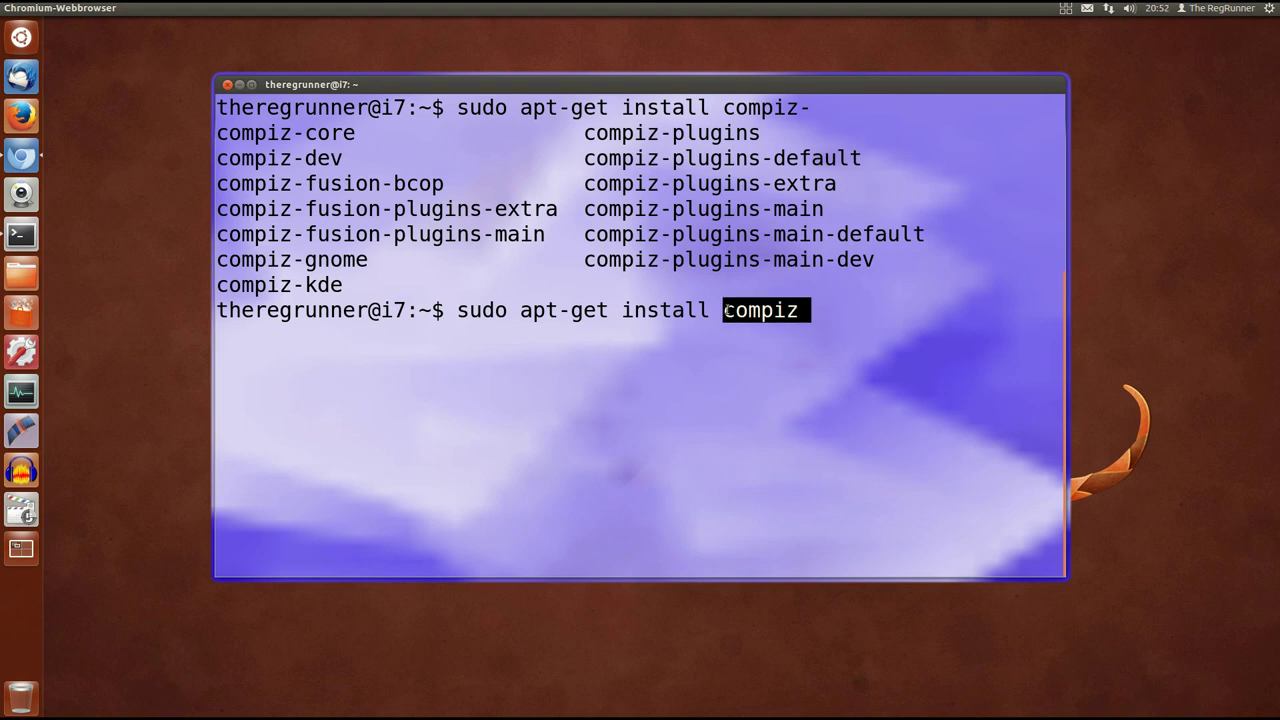
click(838, 307)
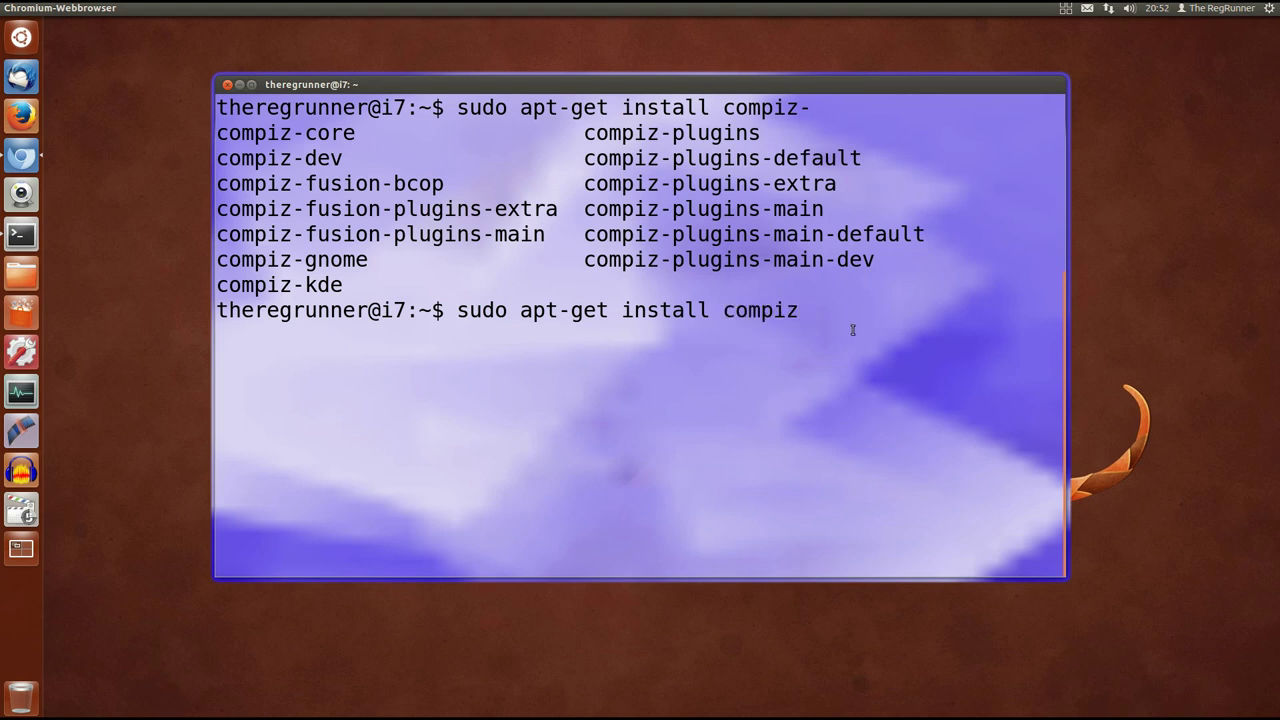
text(-)
text(plugi)
text(ns)
text(-d)
key(Tab)
Step: Replace the package ending default with main, and main with extra, in the unexecuted install command
key(BackSpace)
key(BackSpace)
key(BackSpace)
key(BackSpace)
key(BackSpace)
key(BackSpace)
key(BackSpace)
key(BackSpace)
text(main)
key(BackSpace)
key(BackSpace)
key(BackSpace)
key(BackSpace)
text(ex)
key(Tab)
Step: Change the package name in the install command to compizconfig-settings-manager without running it
key(BackSpace)
key(BackSpace)
key(BackSpace)
key(BackSpace)
key(BackSpace)
key(BackSpace)
key(BackSpace)
key(BackSpace)
key(BackSpace)
key(BackSpace)
key(BackSpace)
key(BackSpace)
key(BackSpace)
key(BackSpace)
key(BackSpace)
text(config-se)
key(Tab)
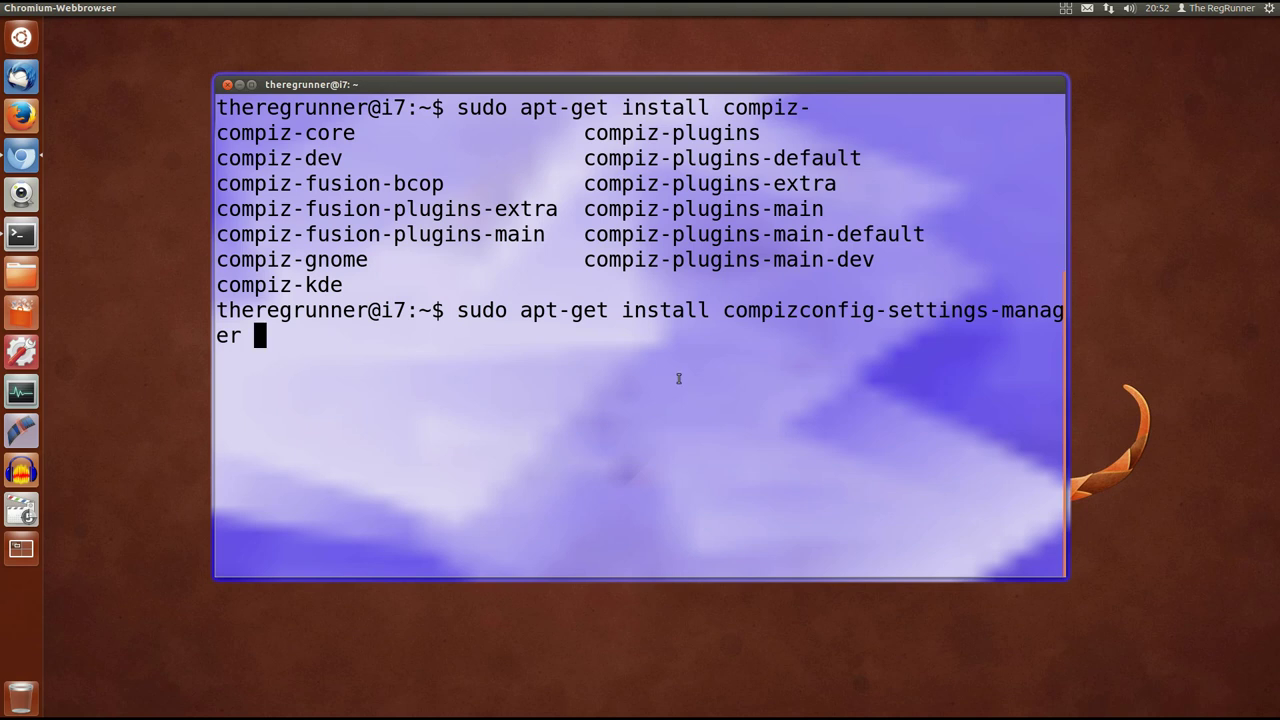
Step: Erase the whole unexecuted install command and close the terminal
key(BackSpace)
key(BackSpace)
key(BackSpace)
key(BackSpace)
key(BackSpace)
key(BackSpace)
key(BackSpace)
key(BackSpace)
key(BackSpace)
key(BackSpace)
key(BackSpace)
key(BackSpace)
key(BackSpace)
key(BackSpace)
key(BackSpace)
key(BackSpace)
key(BackSpace)
key(BackSpace)
key(BackSpace)
key(BackSpace)
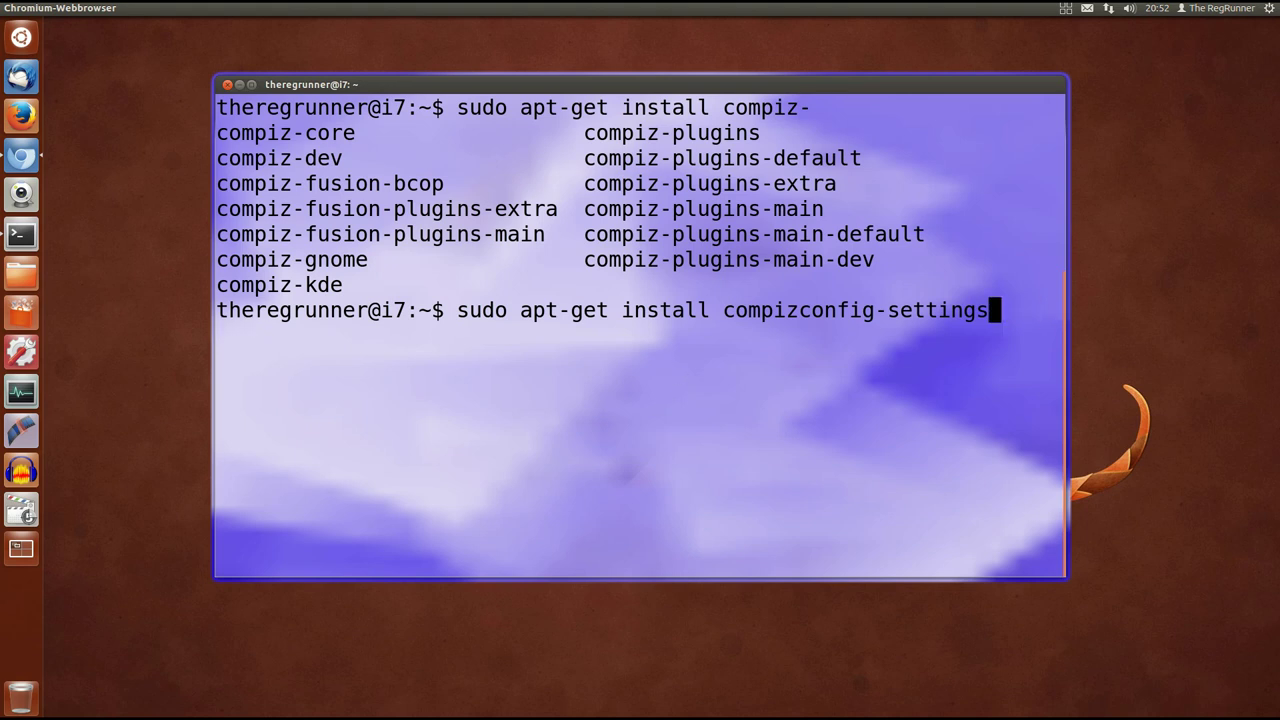
key(BackSpace)
key(BackSpace)
key(BackSpace)
key(BackSpace)
key(BackSpace)
key(BackSpace)
key(BackSpace)
key(BackSpace)
key(BackSpace)
key(BackSpace)
key(BackSpace)
key(BackSpace)
key(BackSpace)
key(BackSpace)
key(BackSpace)
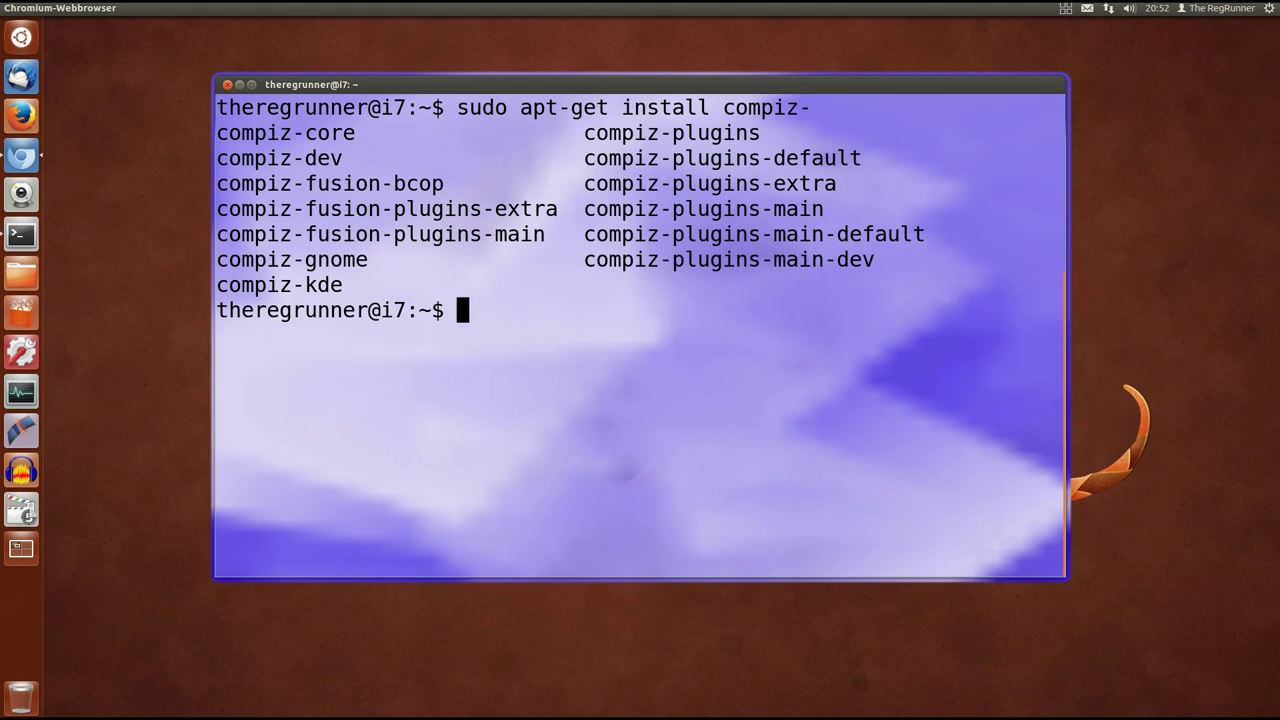
click(228, 85)
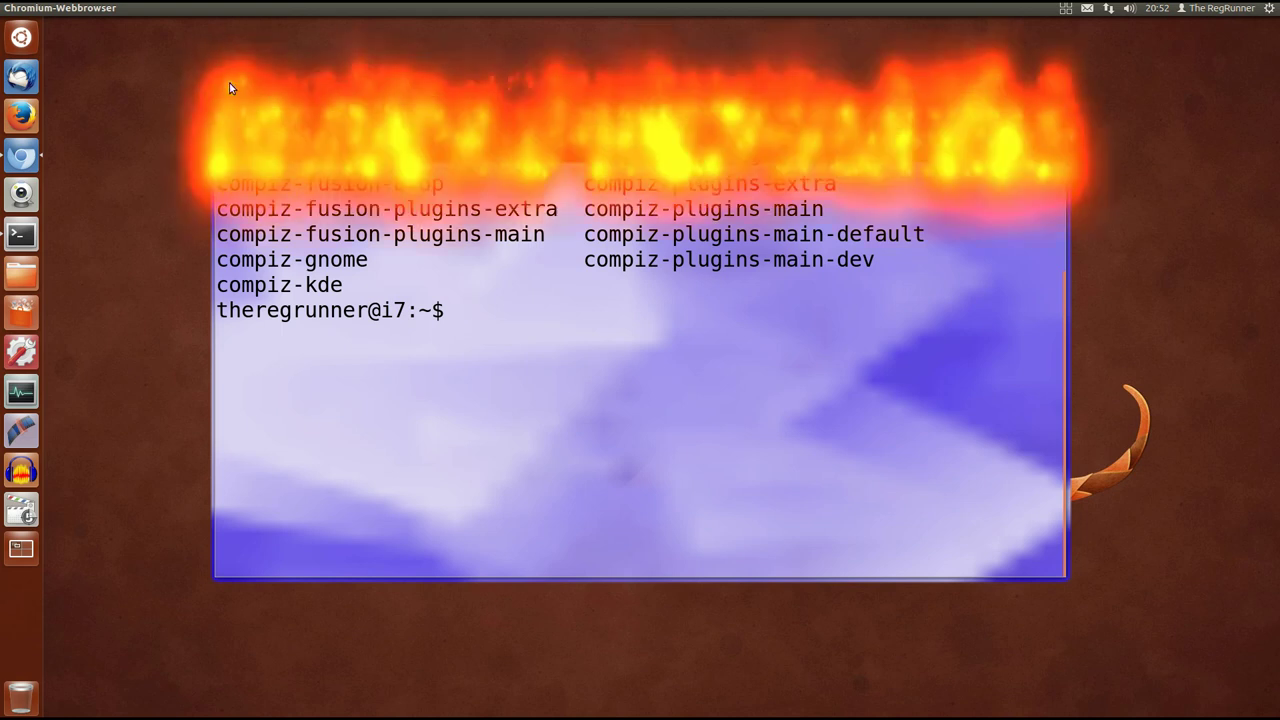
Step: Search the applications for ccsm, open the CompizConfig settings manager and maximize its window
click(21, 37)
text(ccsm)
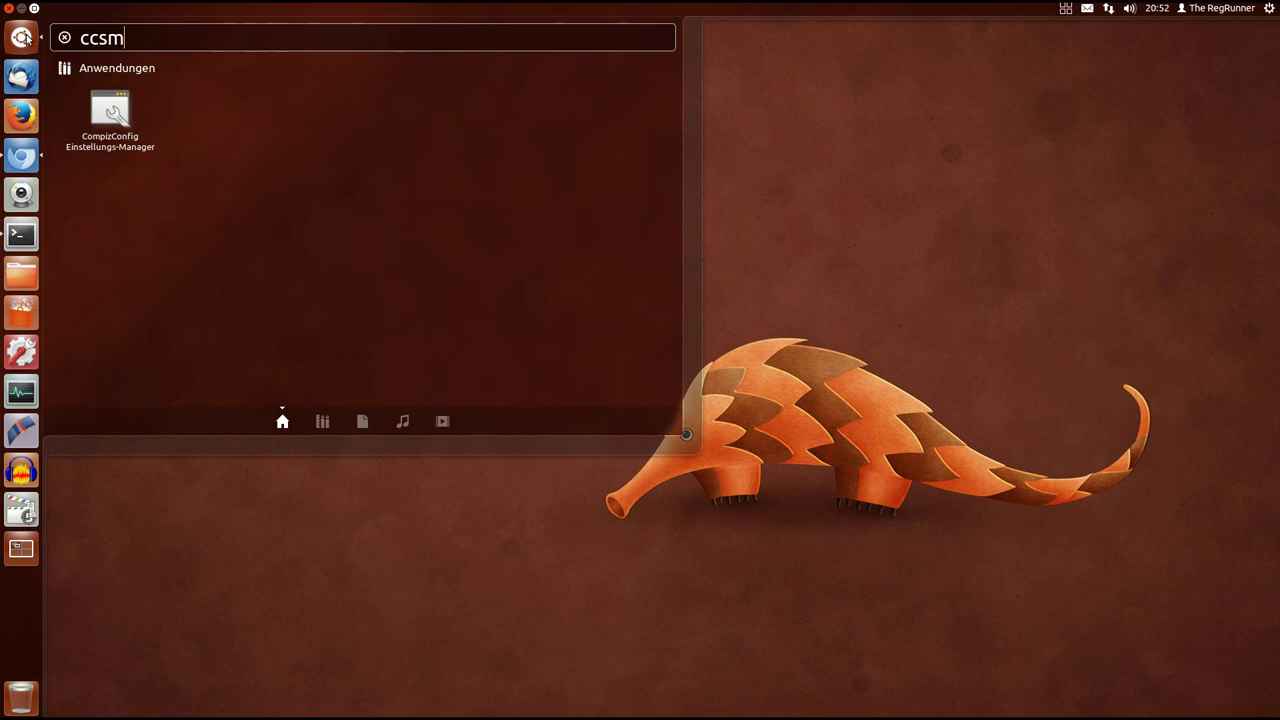
click(112, 112)
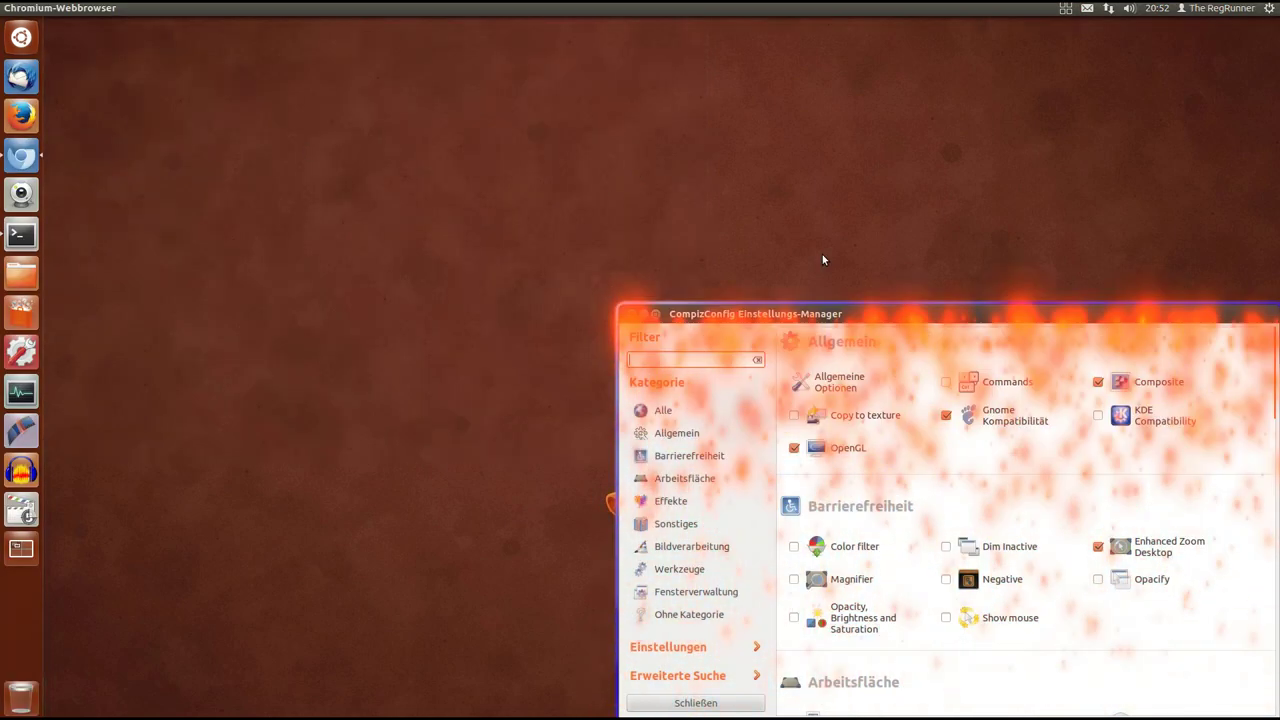
drag(1020, 318, 708, 96)
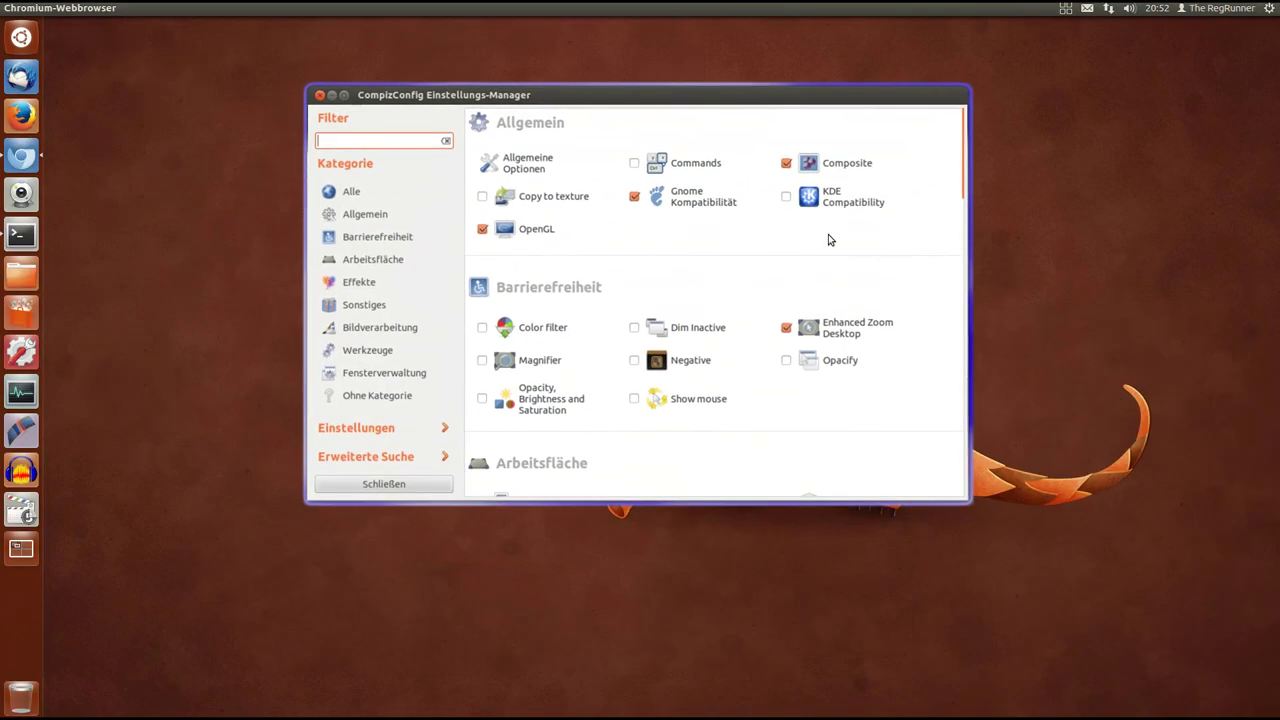
double_click(859, 96)
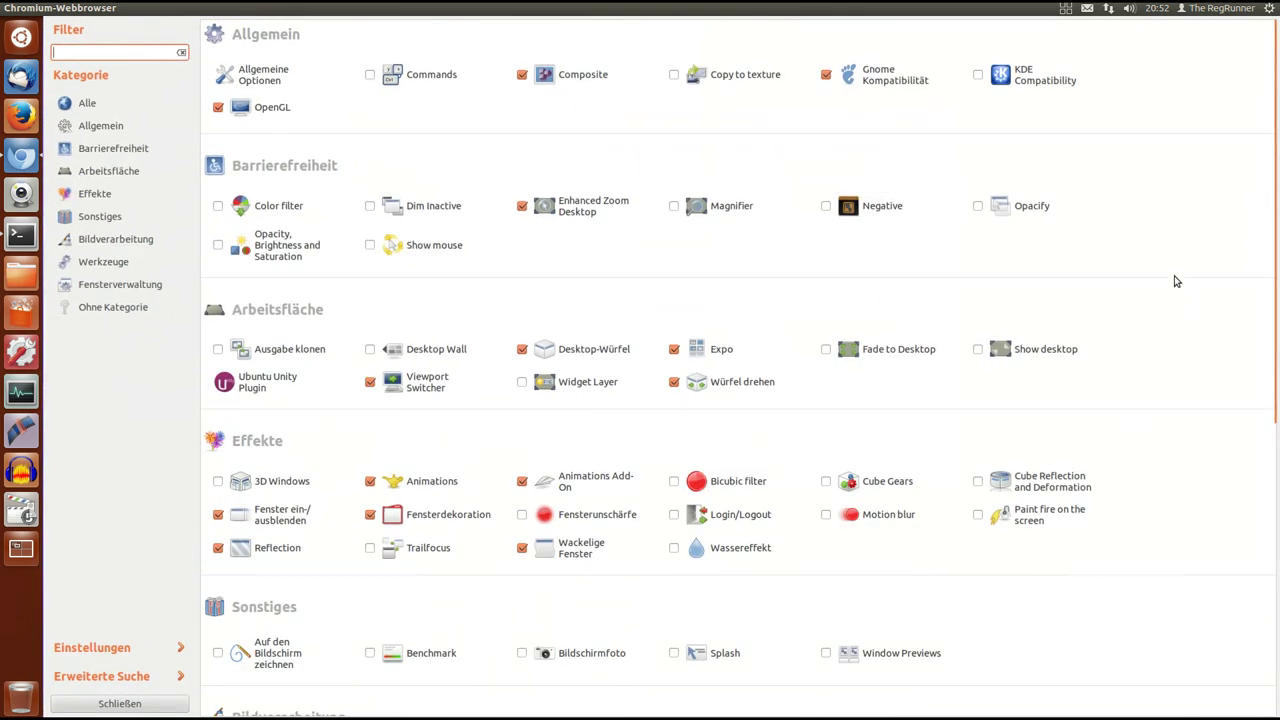
Step: Examine the plugin categories from Allgemein to Ohne Kategorie, and rotate the desktop cube while the settings window is restored
scroll(1176, 282, down, 4)
scroll(1176, 282, down, 3)
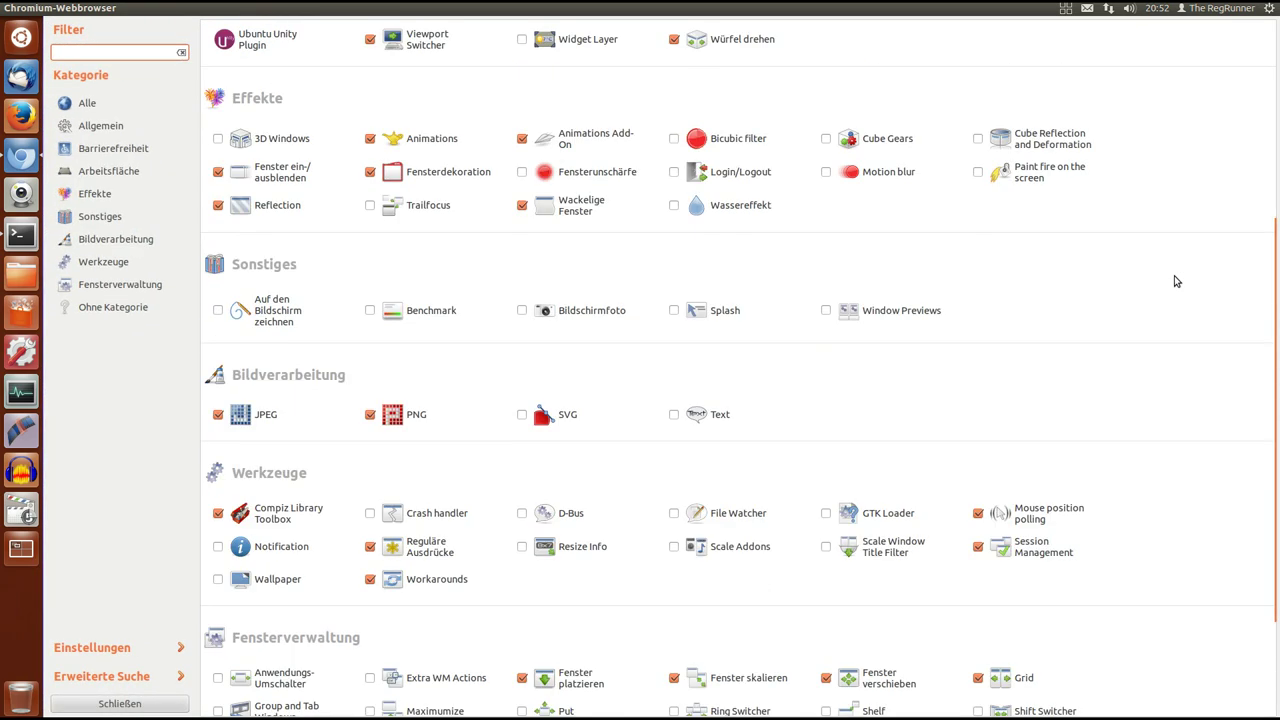
scroll(1176, 282, down, 2)
scroll(1176, 282, down, 2)
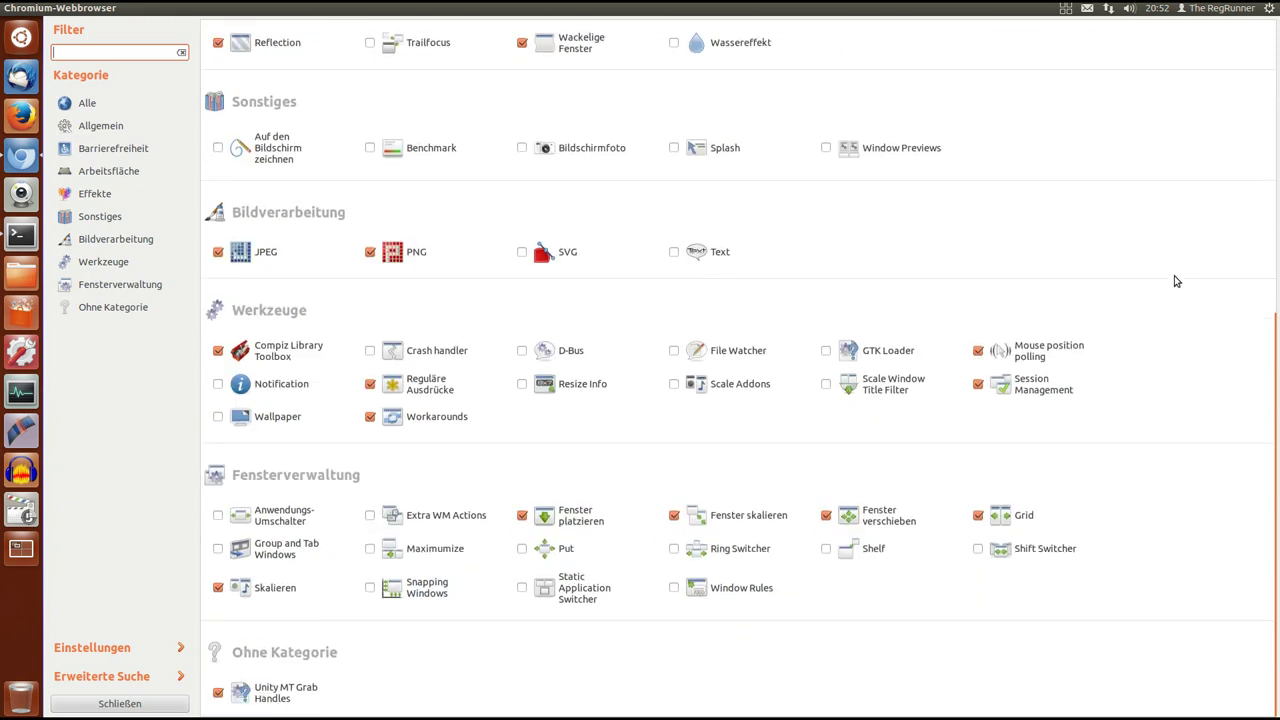
scroll(1176, 282, up, 5)
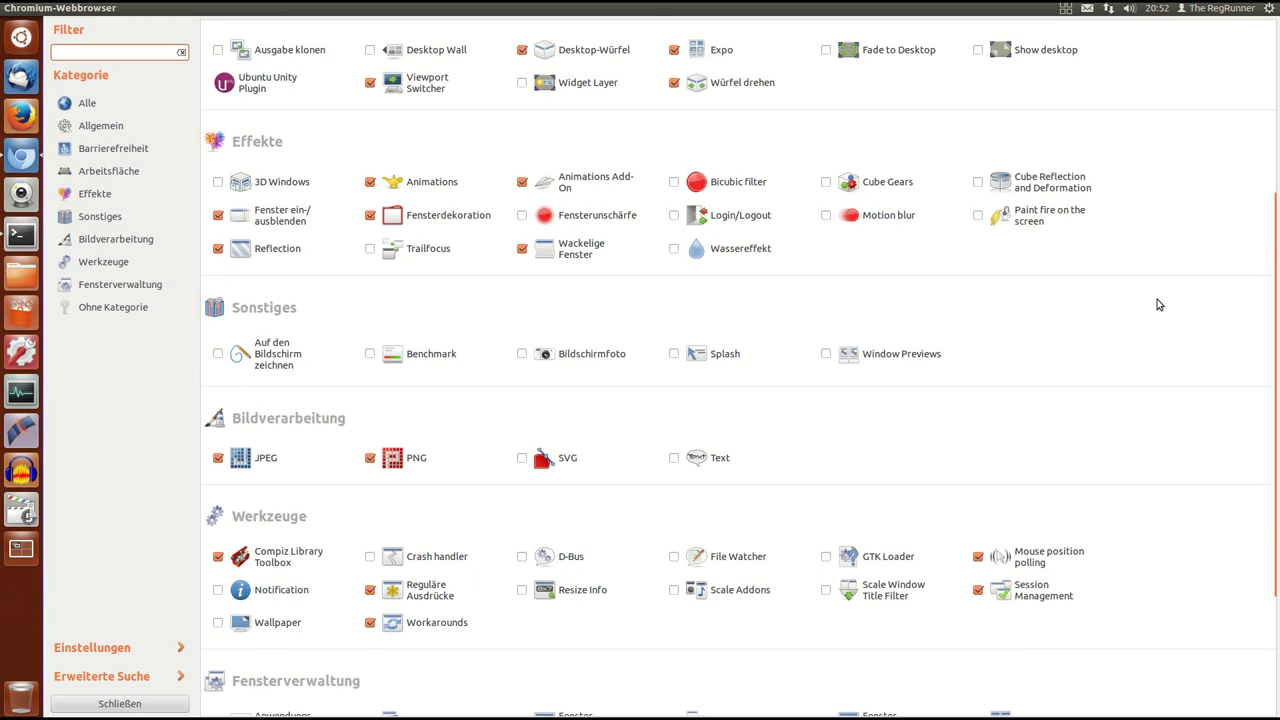
scroll(1158, 304, up, 4)
double_click(908, 6)
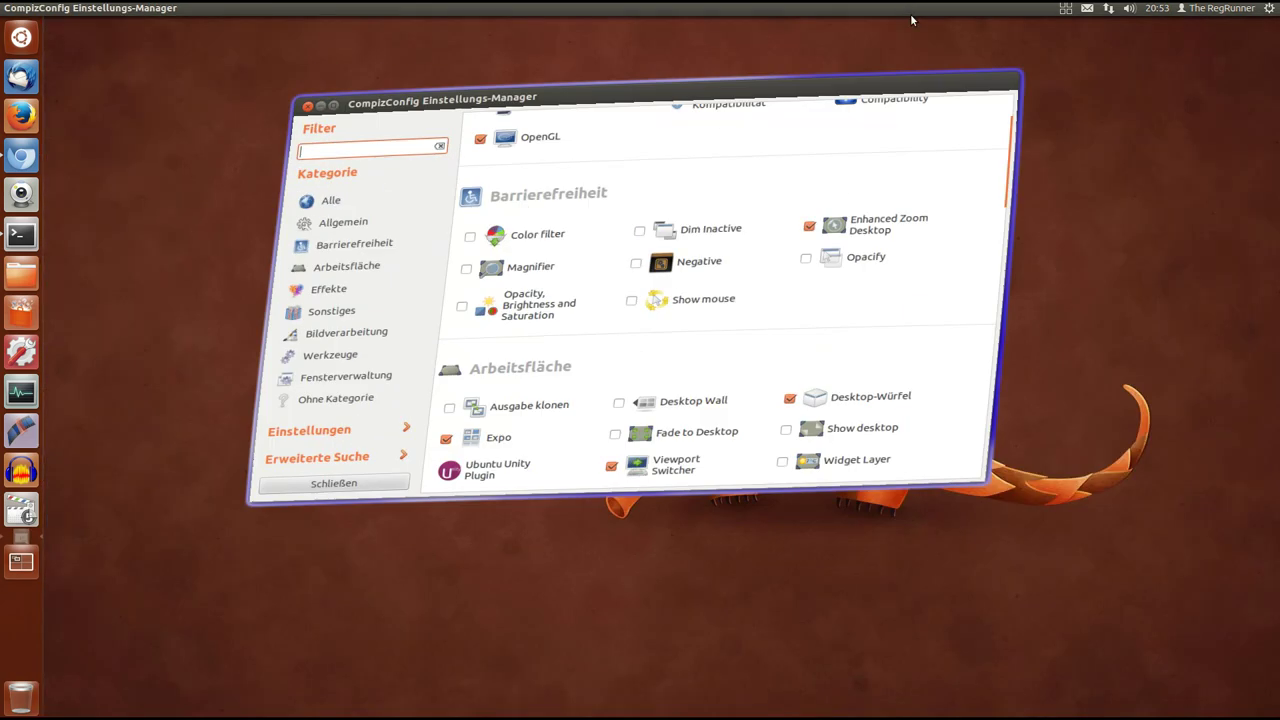
key(ctrl+alt+Left)
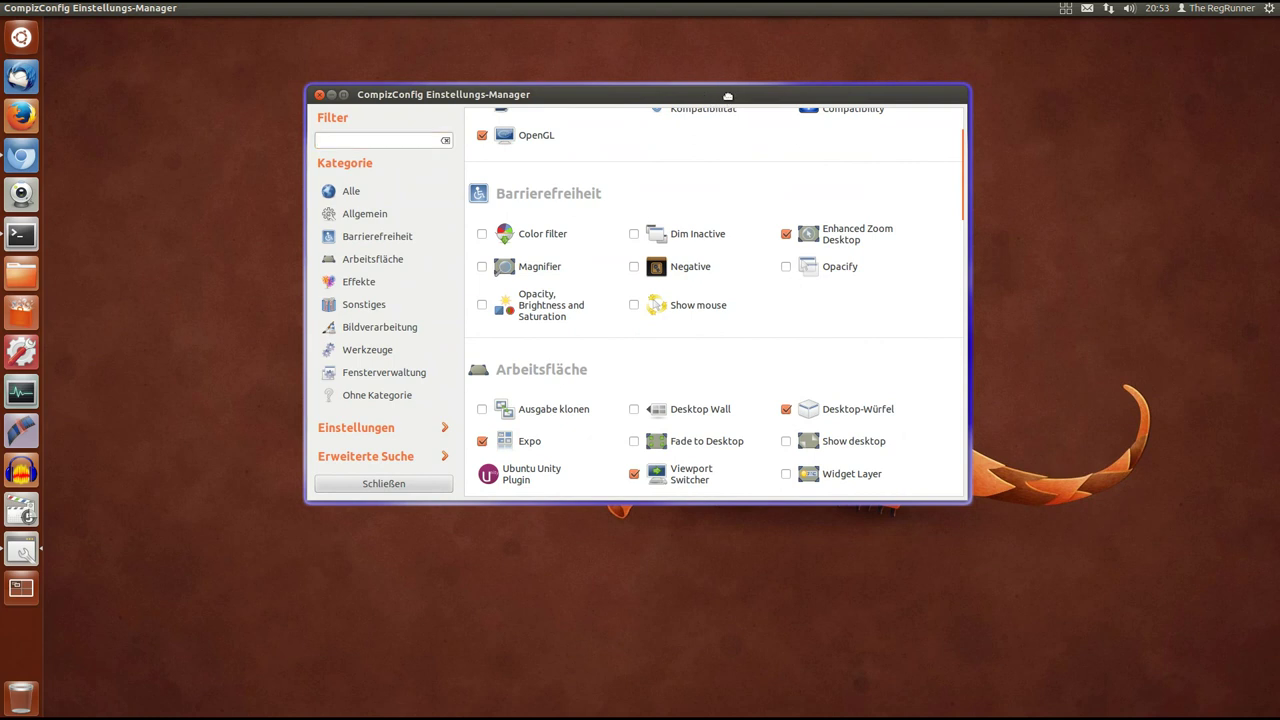
double_click(729, 100)
scroll(1118, 250, down, 5)
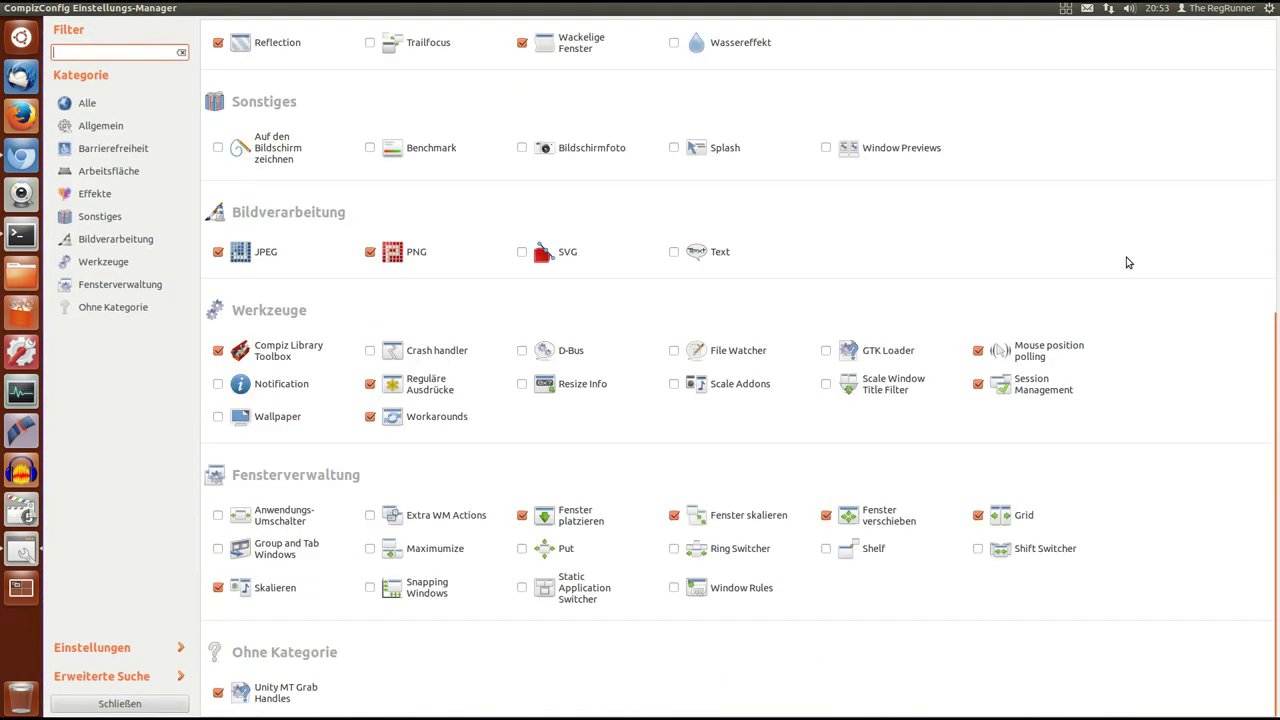
Step: Open the Reflection plugin's settings and examine the path of its reflection image
scroll(1128, 262, up, 5)
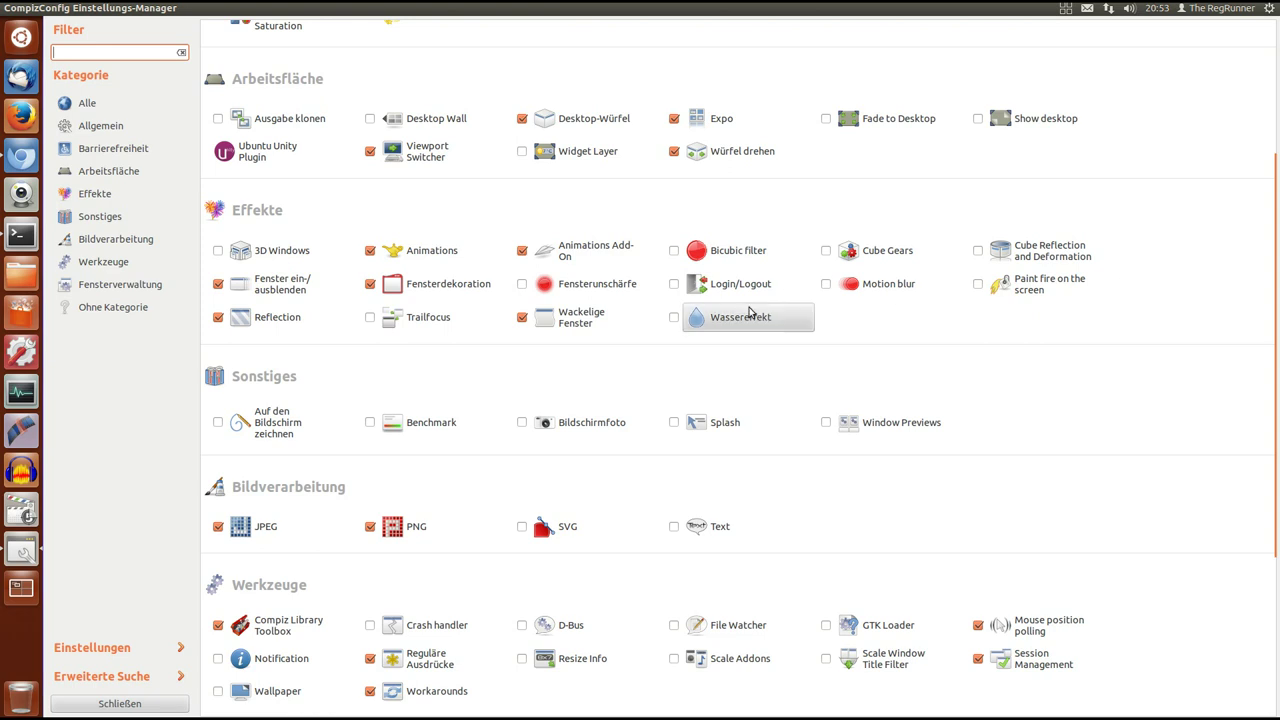
click(278, 318)
click(578, 53)
key(ctrl+a)
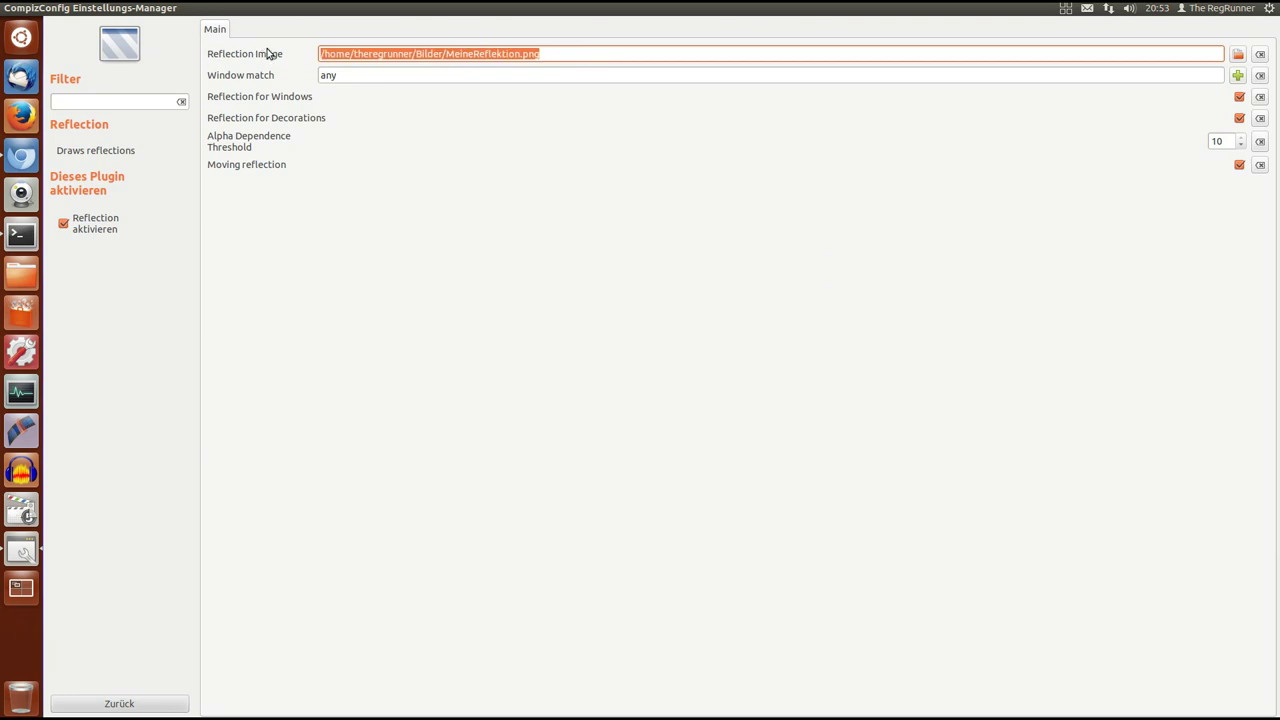
click(557, 55)
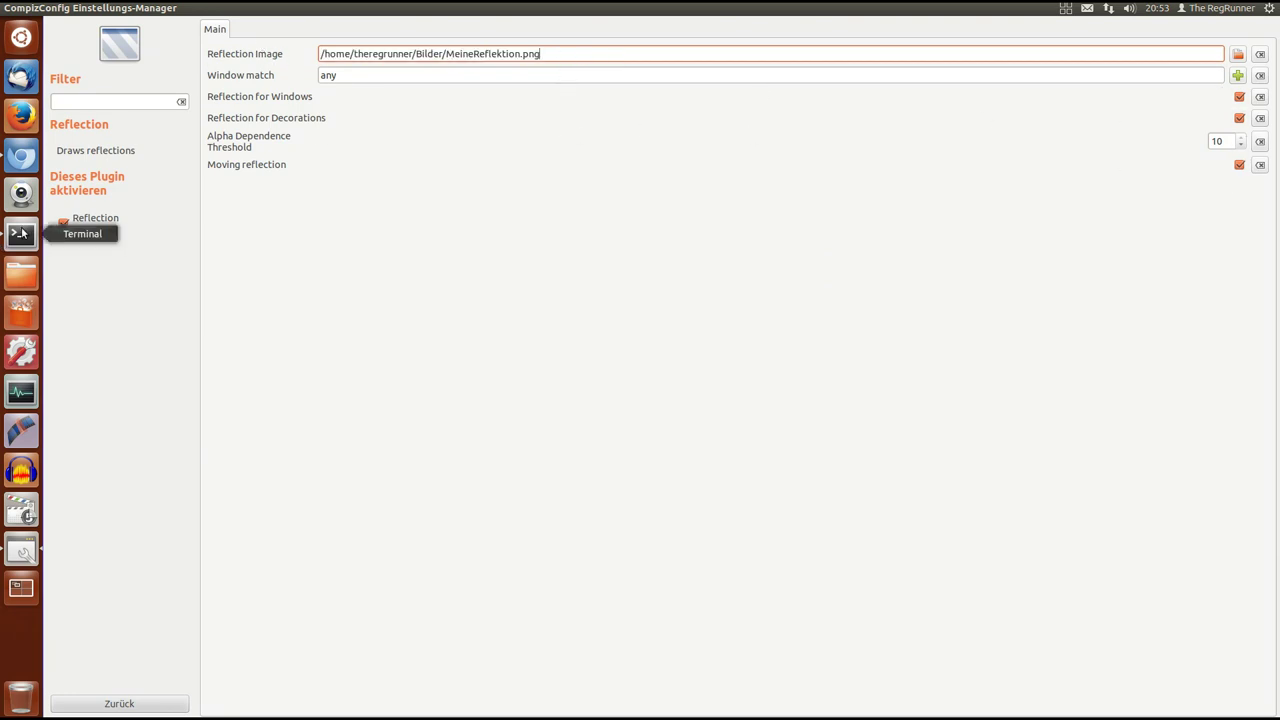
Step: Open a terminal, inspect the transparent background settings of its profile, and close the terminal after viewing its reflection
click(22, 234)
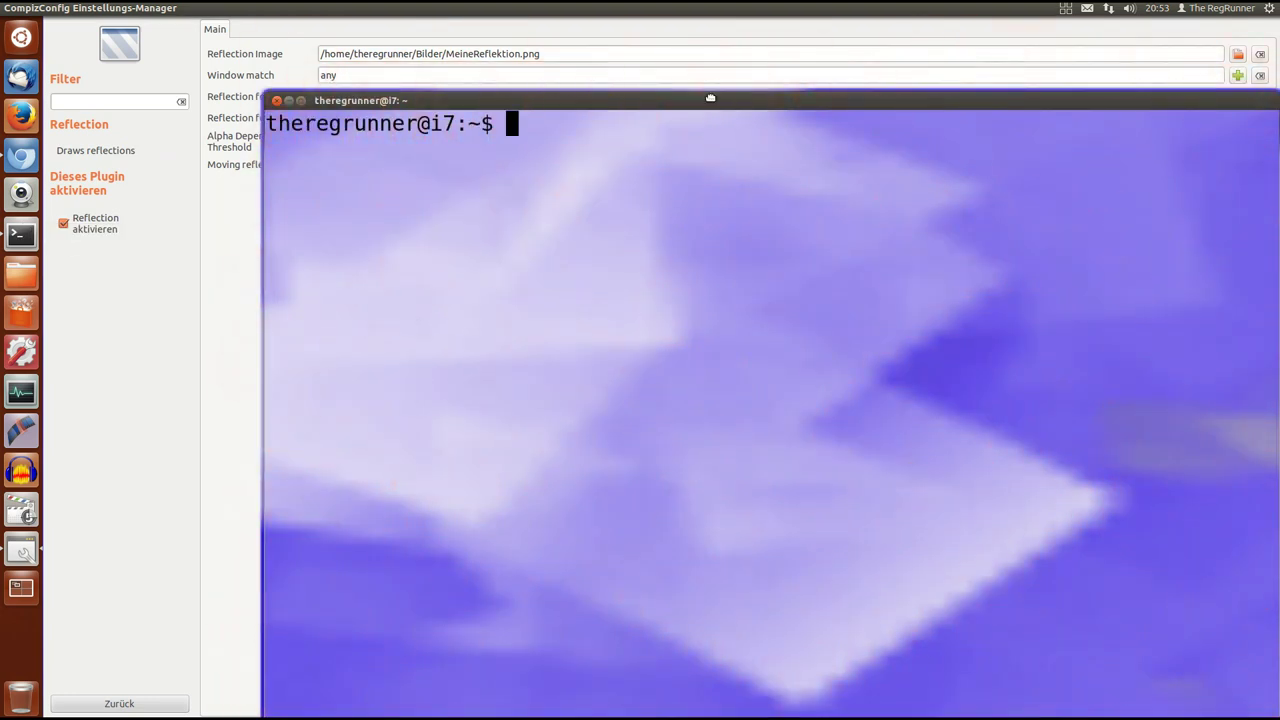
drag(711, 98, 526, 52)
click(120, 8)
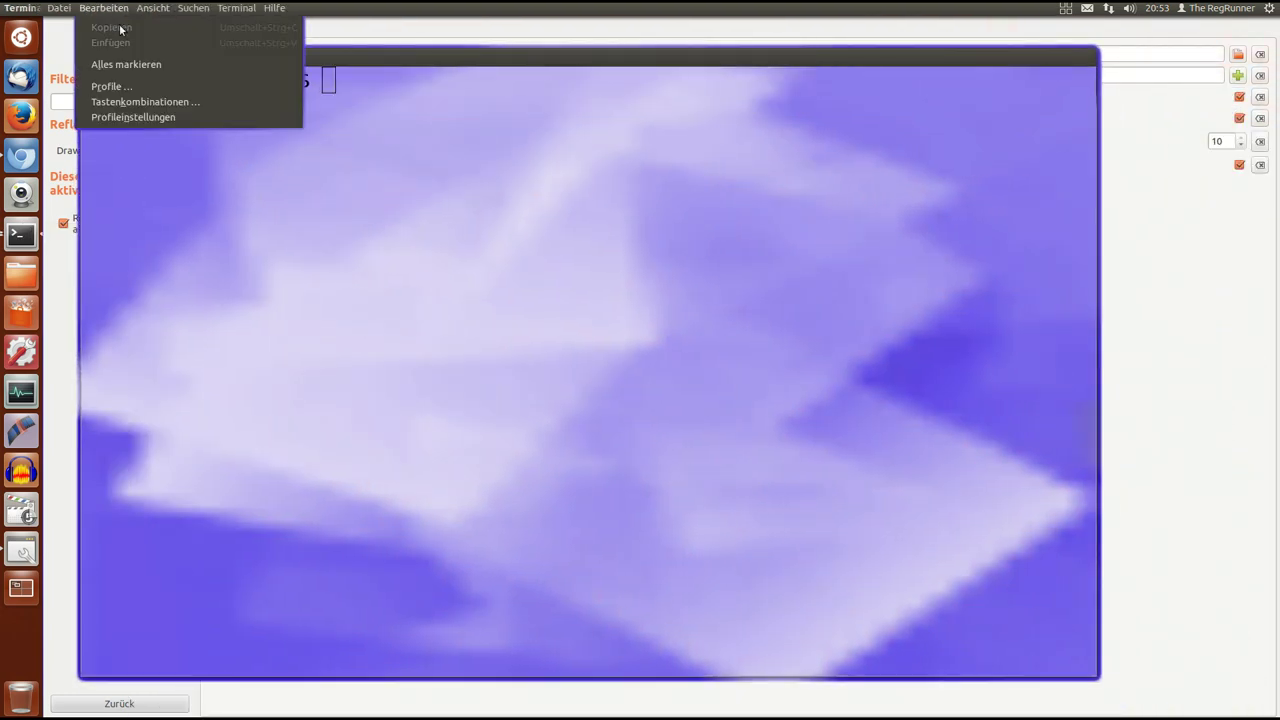
click(146, 116)
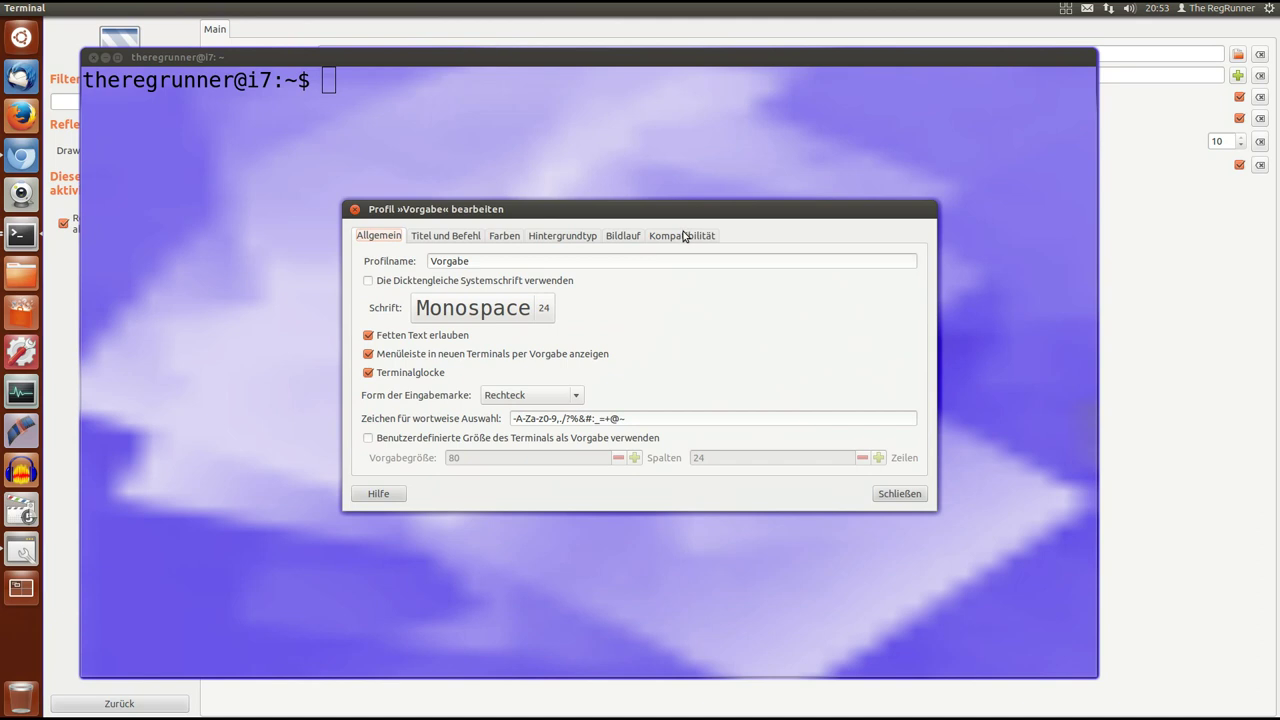
click(587, 240)
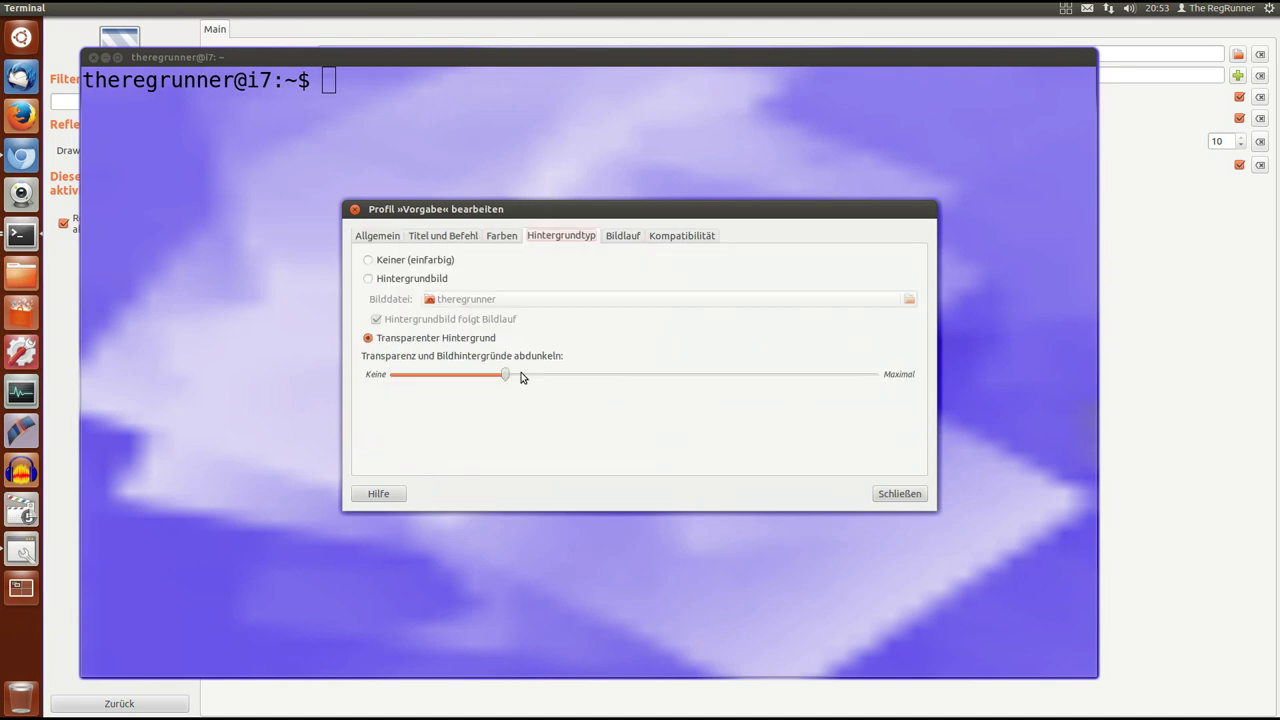
mouse_move(511, 378)
mouse_down()
mouse_move(603, 377)
mouse_move(457, 383)
mouse_move(511, 376)
mouse_up()
click(355, 209)
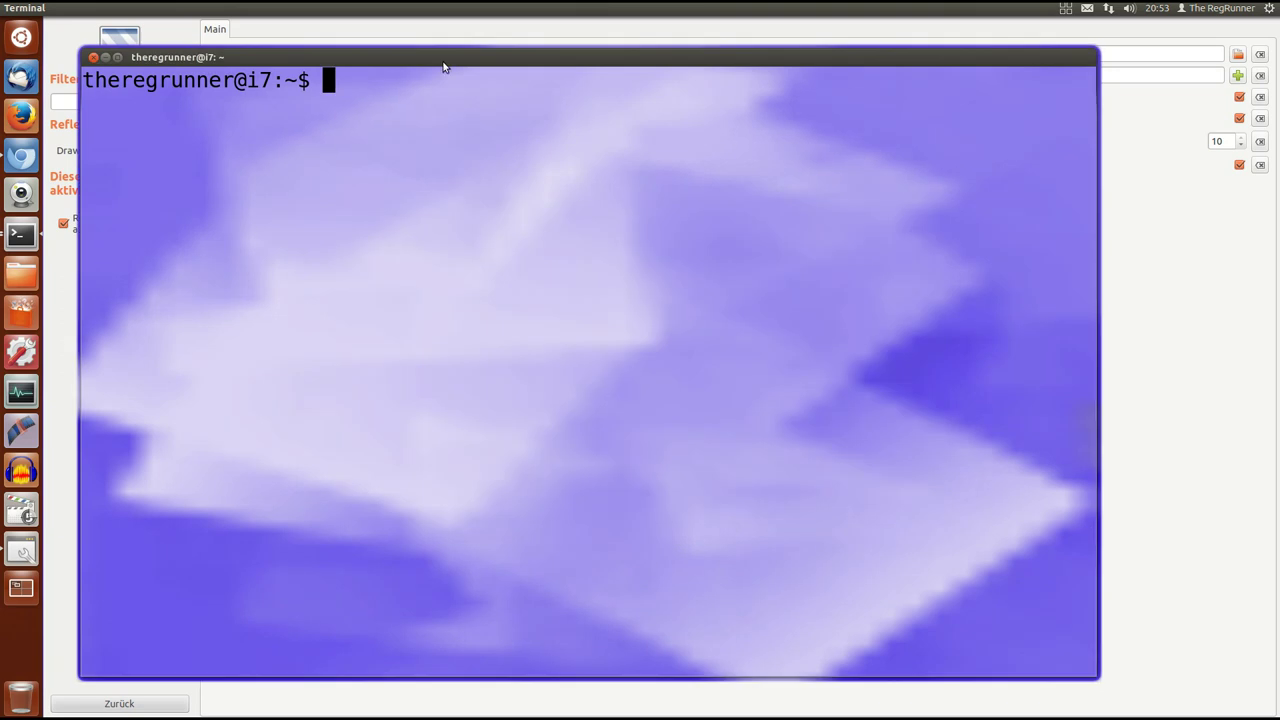
drag(458, 86, 523, 76)
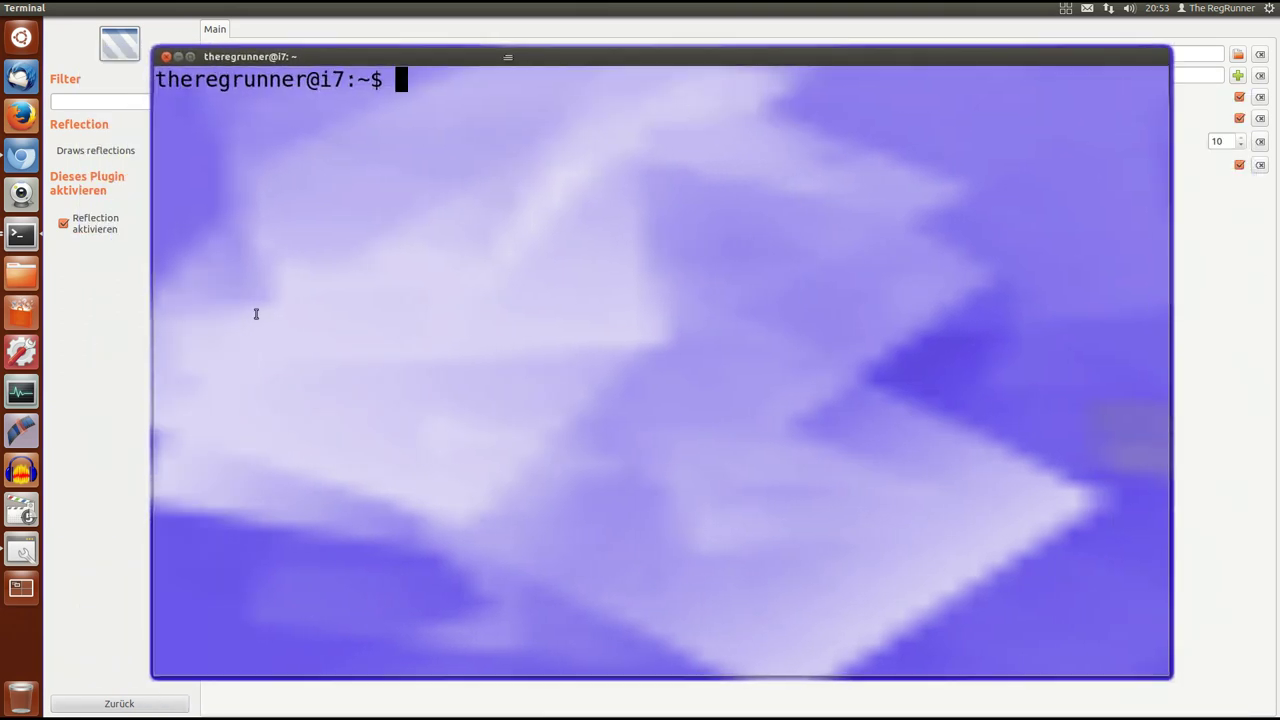
click(166, 57)
Step: Restore the settings window from its maximized state and move it across the desktop to check the moving reflection
drag(319, 6, 523, 123)
drag(815, 132, 802, 107)
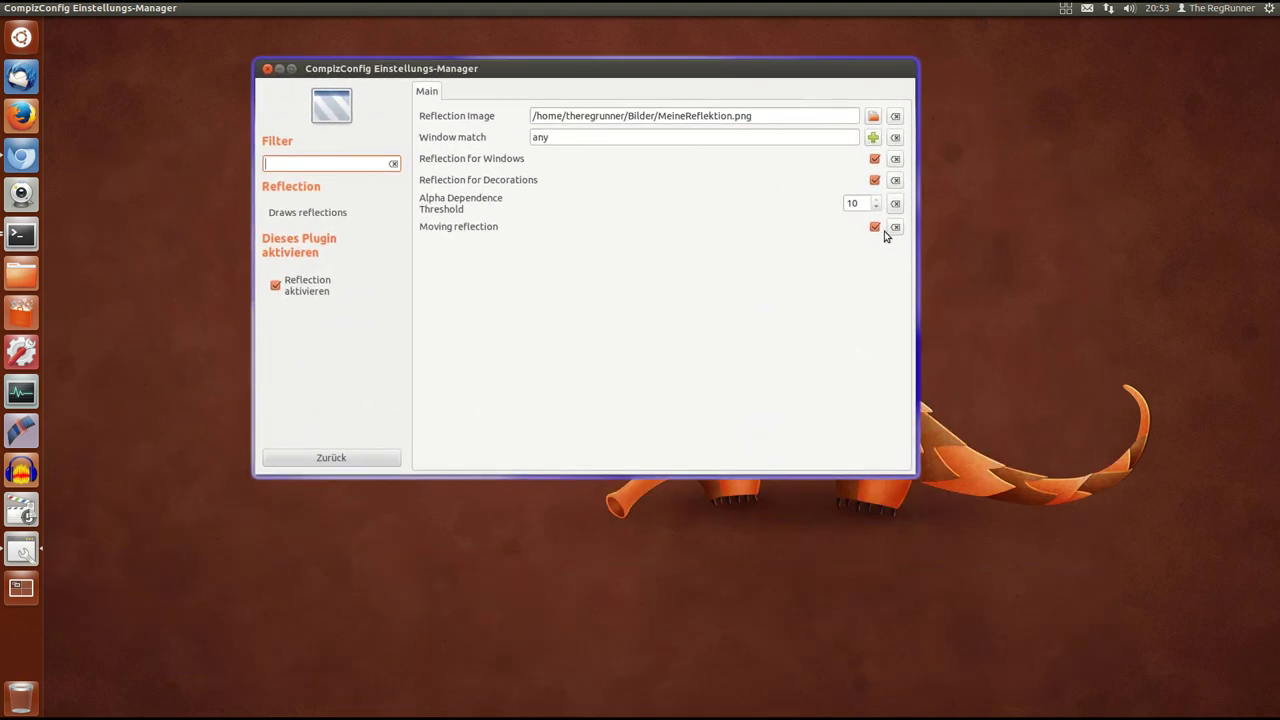
drag(684, 72, 755, 124)
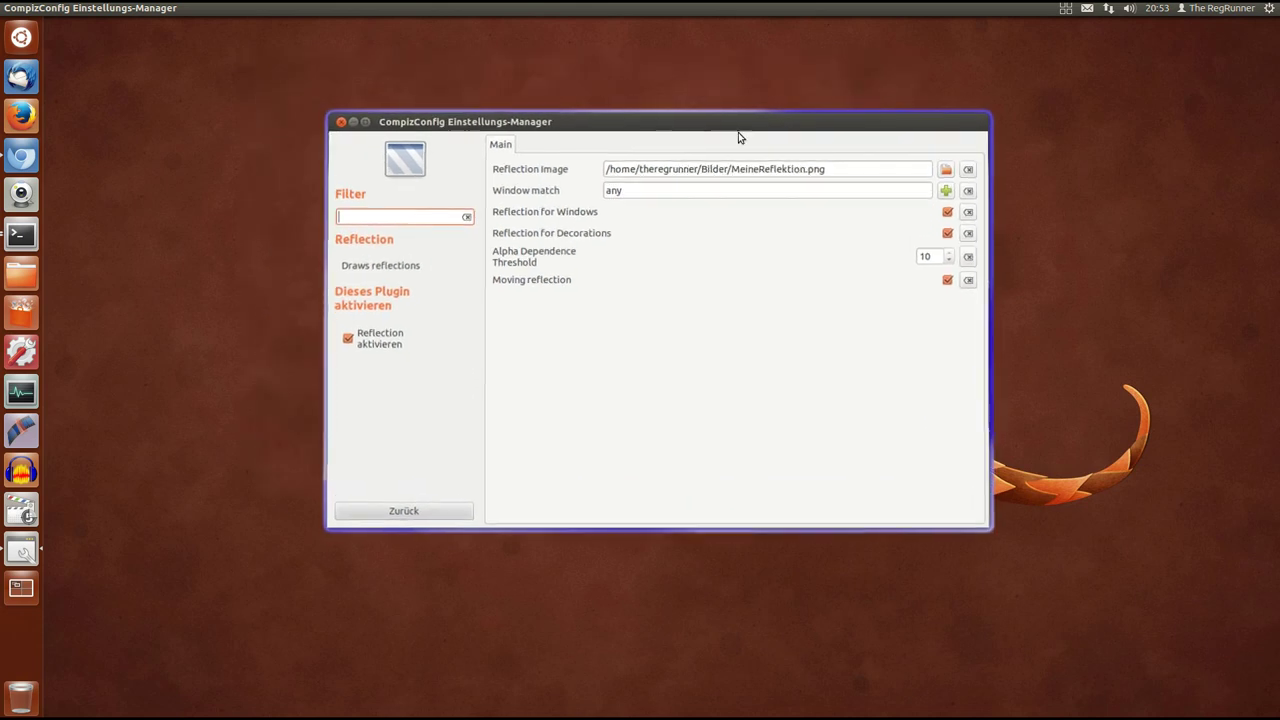
Step: Return to the plugin overview and look through the categories from Arbeitsfläche to Werkzeuge
click(407, 512)
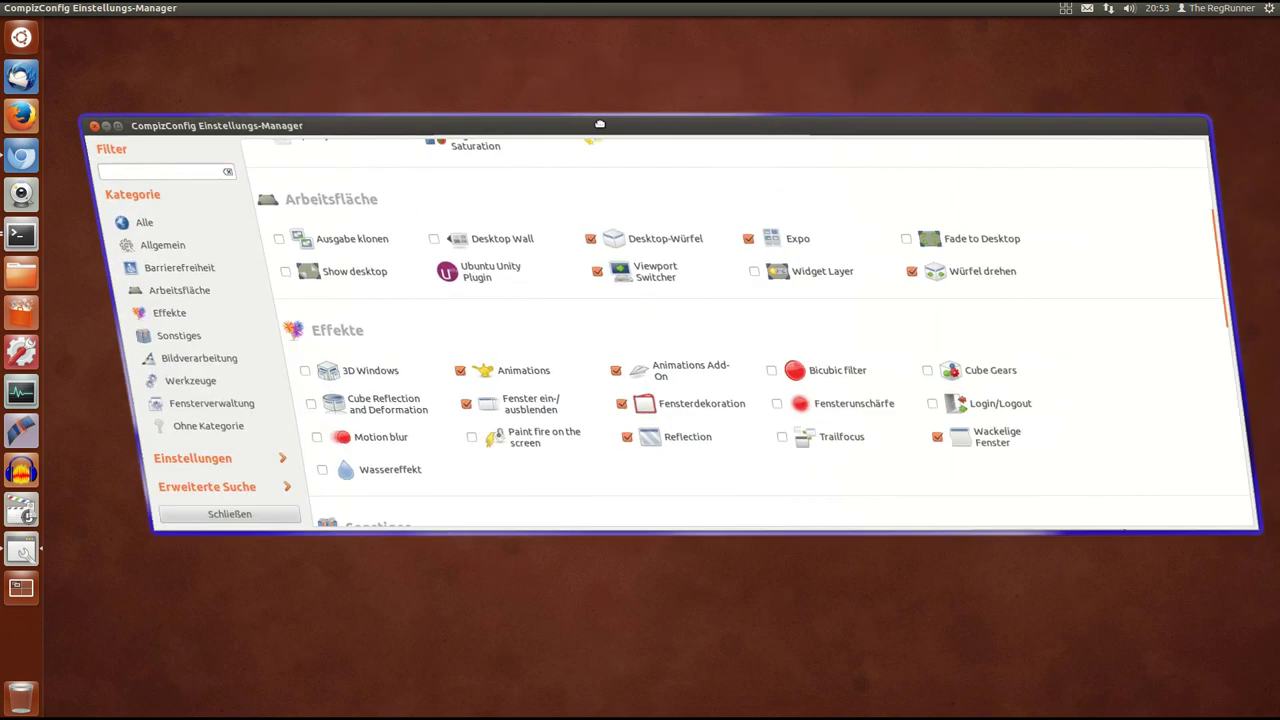
scroll(1094, 280, down, 3)
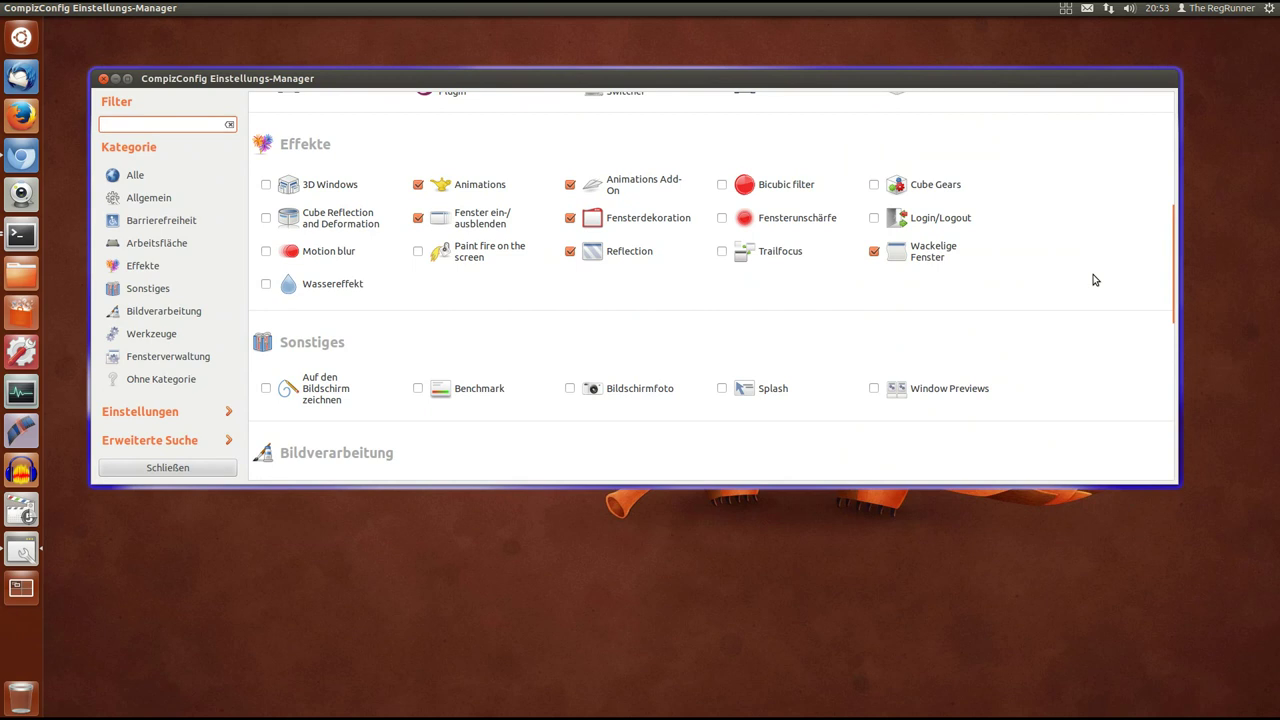
scroll(1094, 280, down, 8)
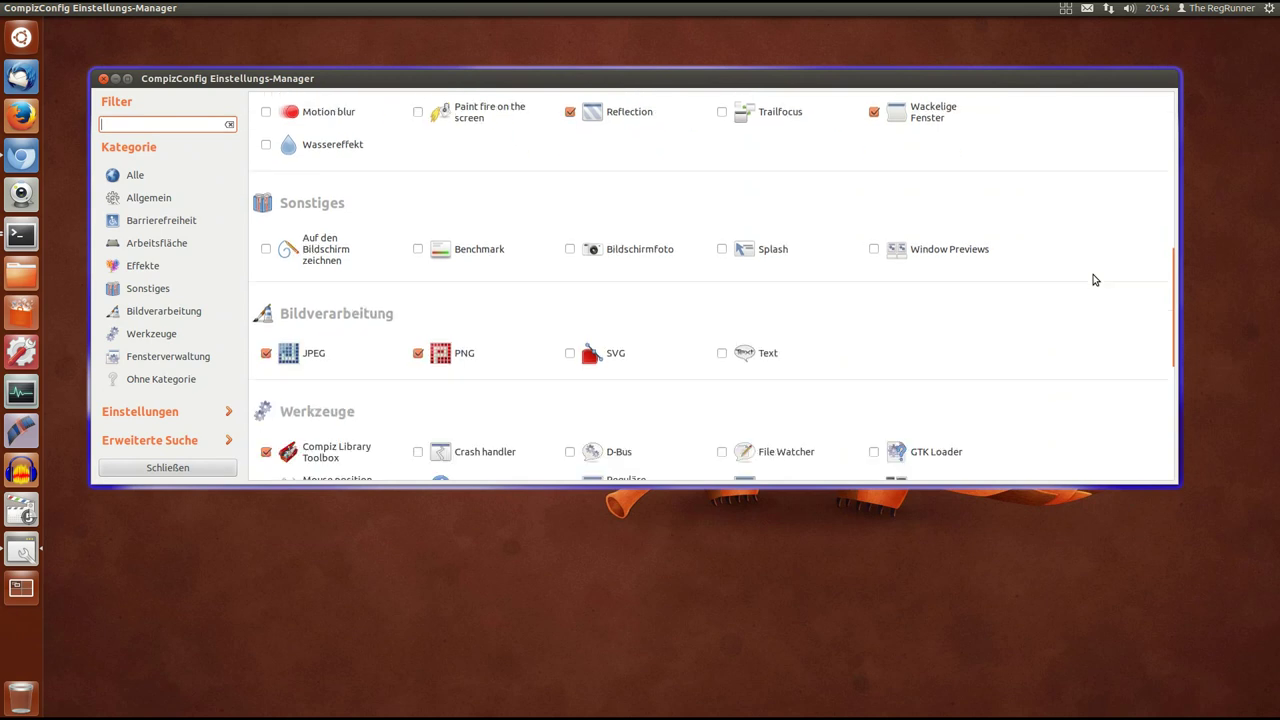
scroll(1094, 280, up, 7)
scroll(1094, 280, up, 3)
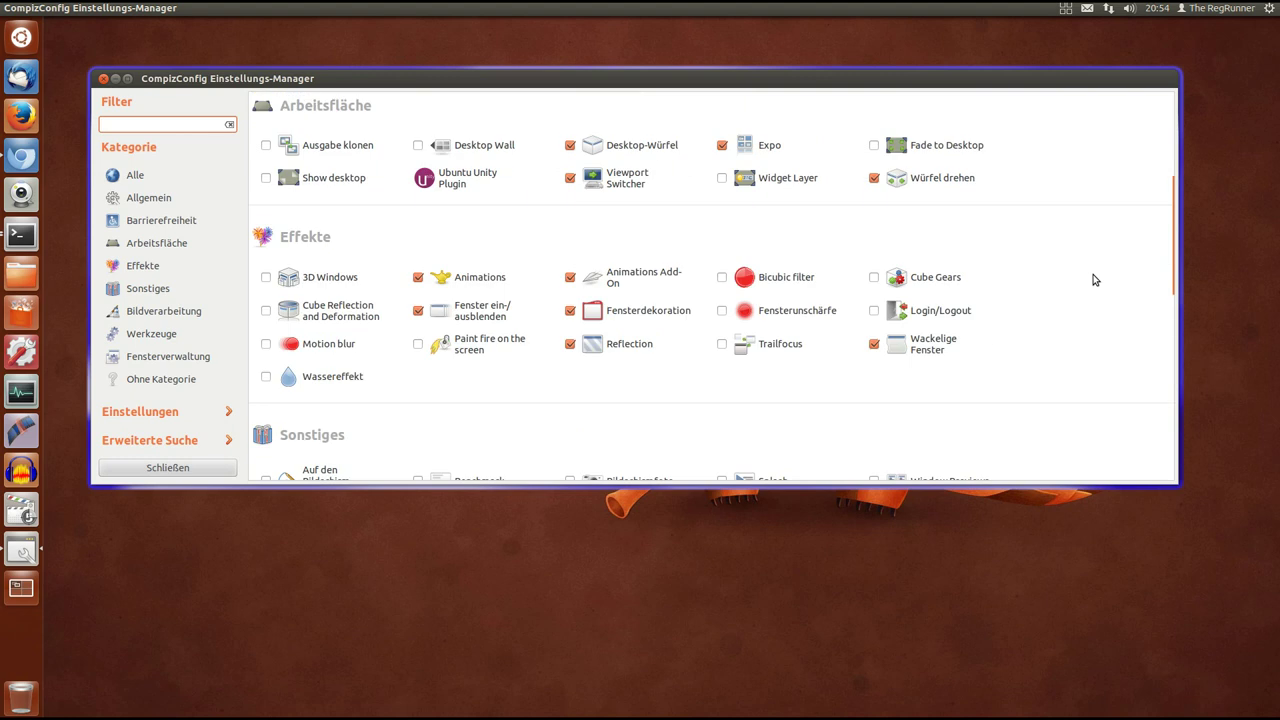
scroll(1094, 280, up, 2)
scroll(1094, 279, down, 1)
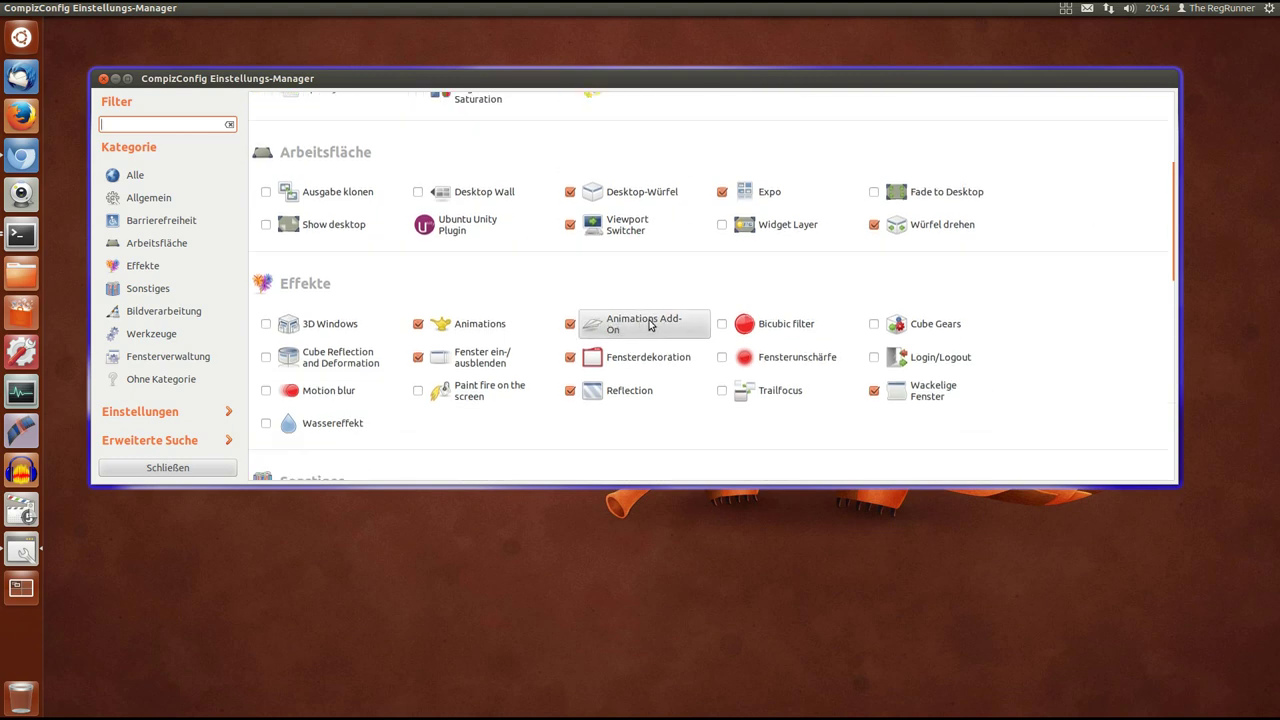
Step: Examine the Burn options of the Animations Add-On plugin in the maximized window, and return to the plugin overview
click(648, 332)
double_click(732, 80)
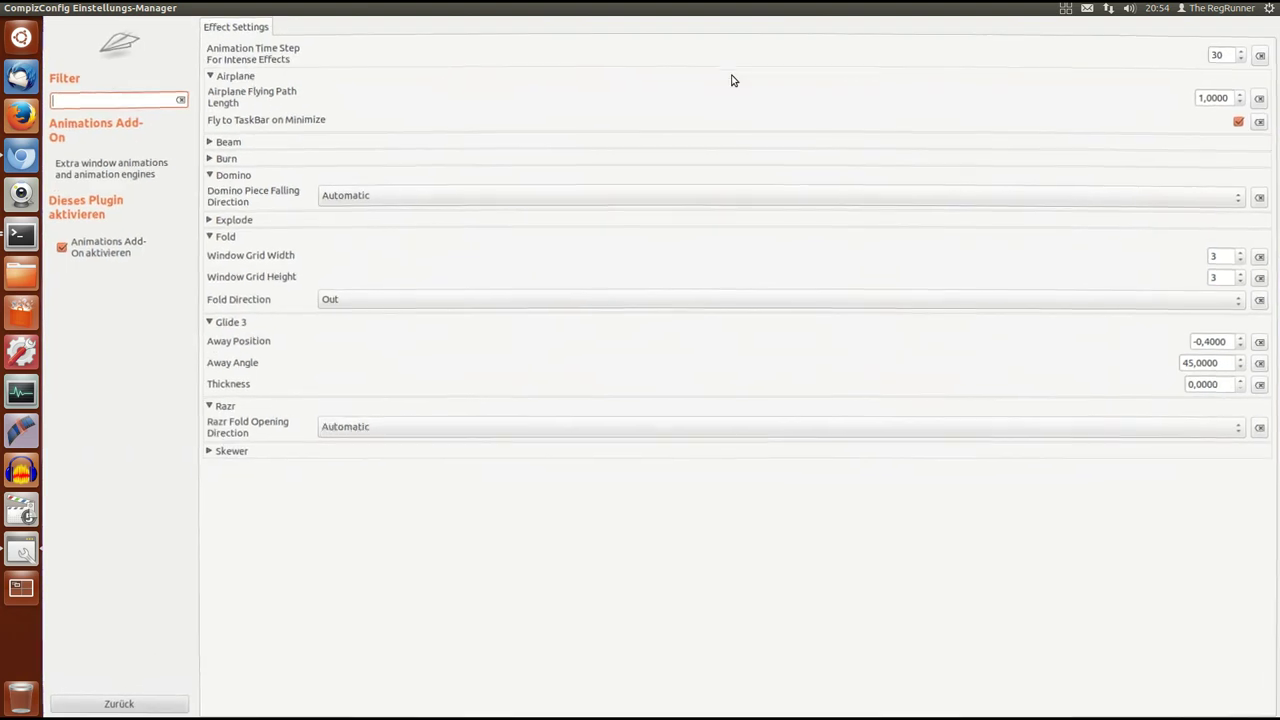
click(213, 162)
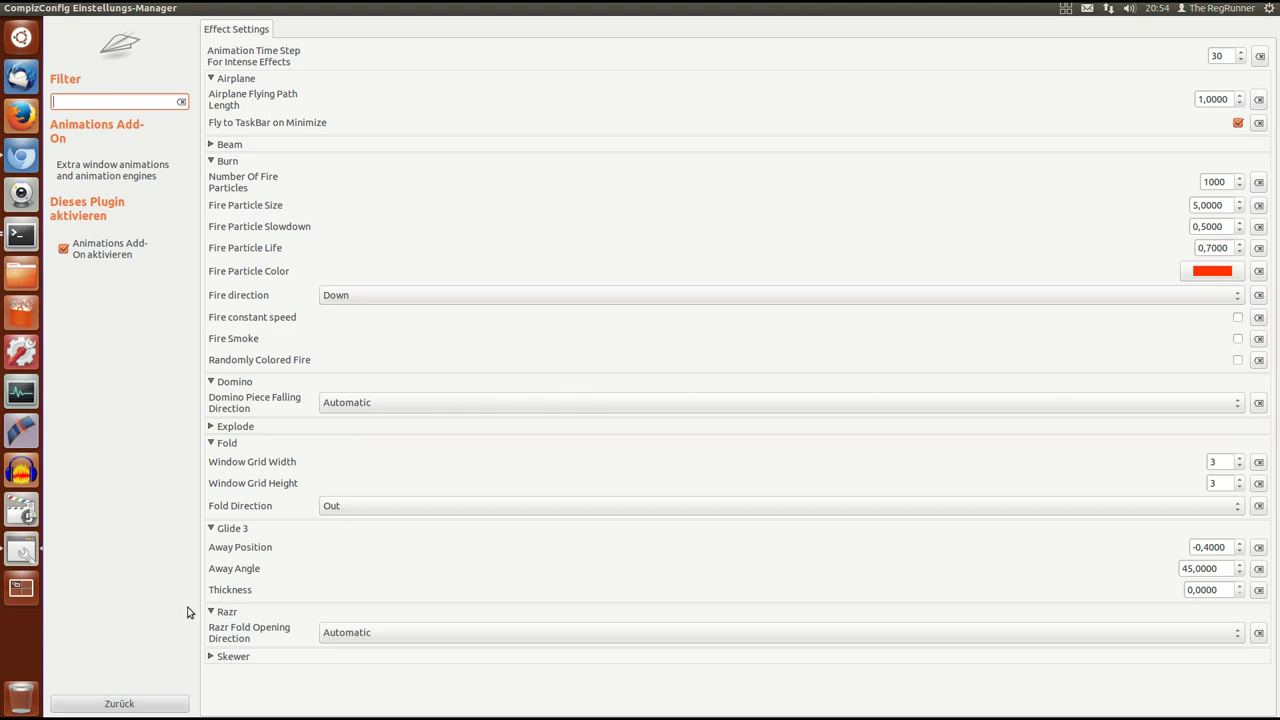
click(125, 705)
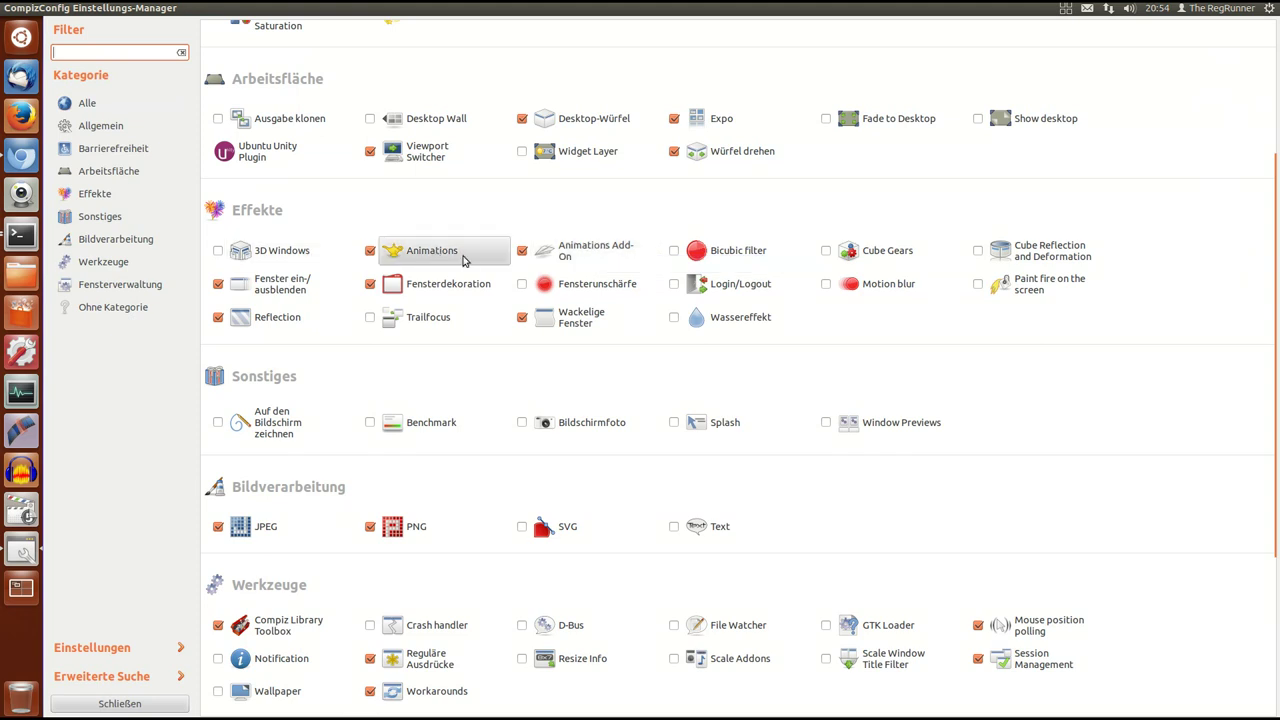
Step: Open the Animations plugin and inspect the effect and duration of the Burn entry for opening windows
click(437, 258)
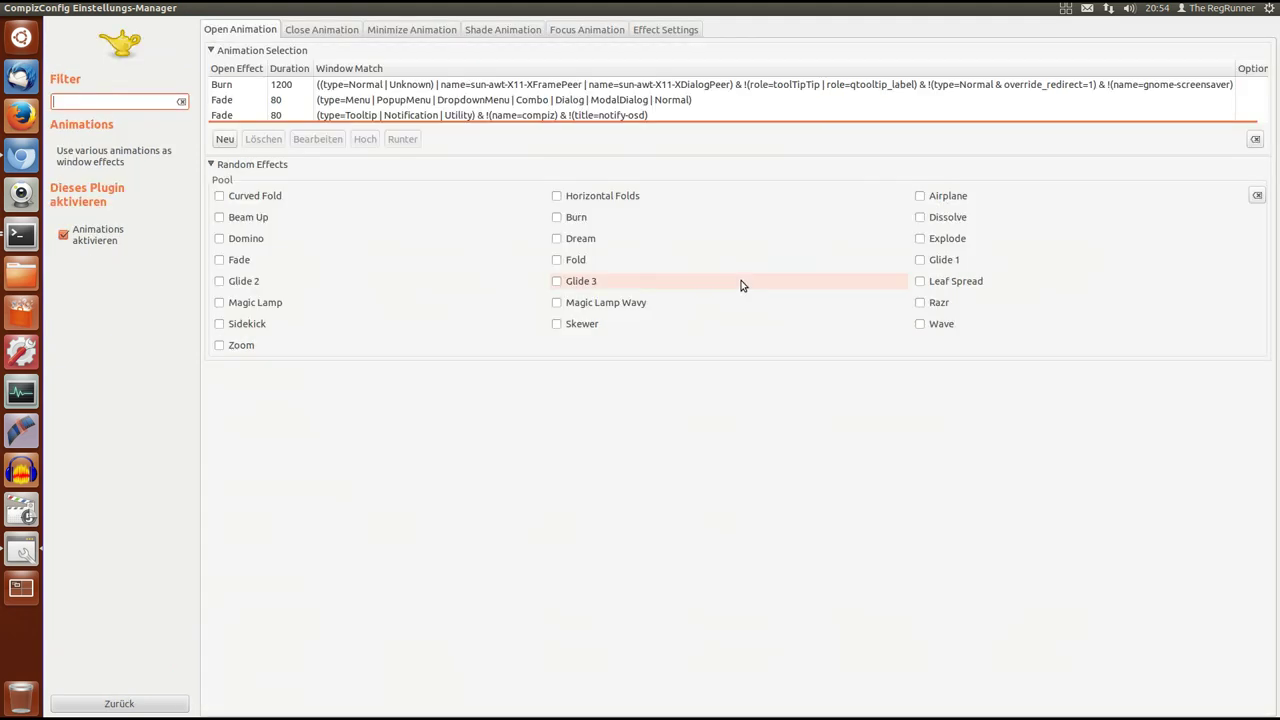
click(227, 87)
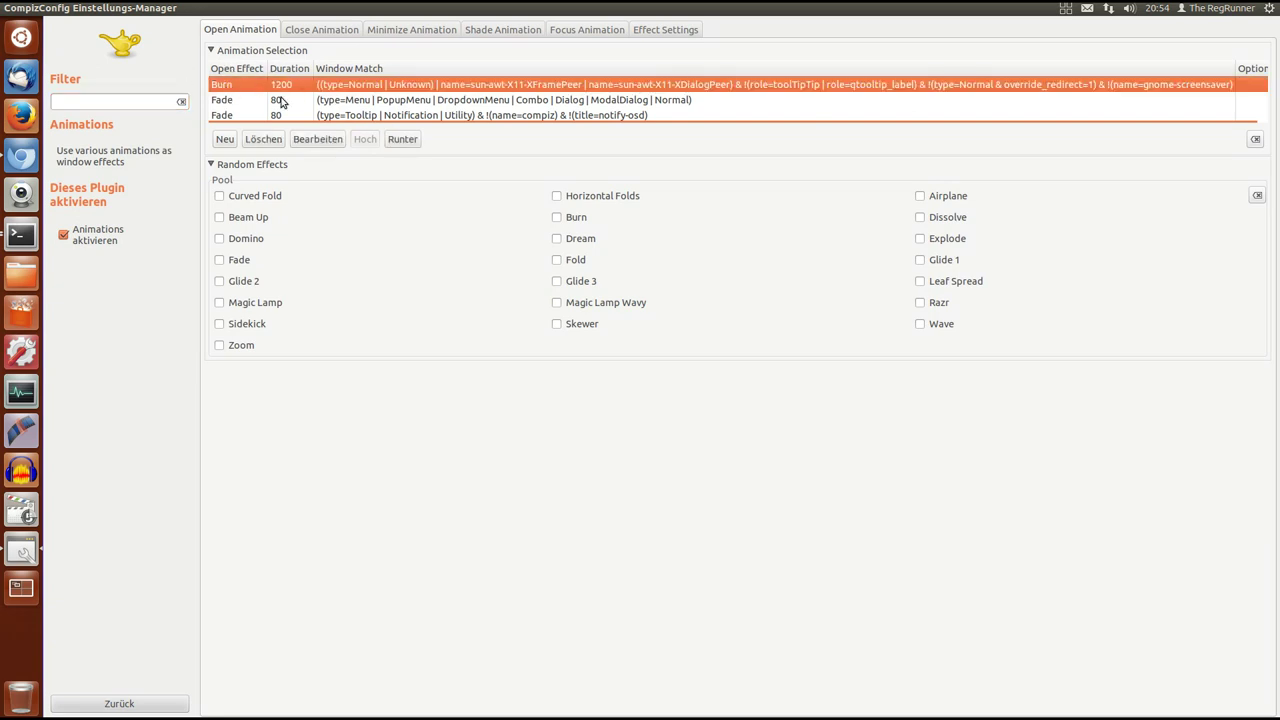
click(298, 142)
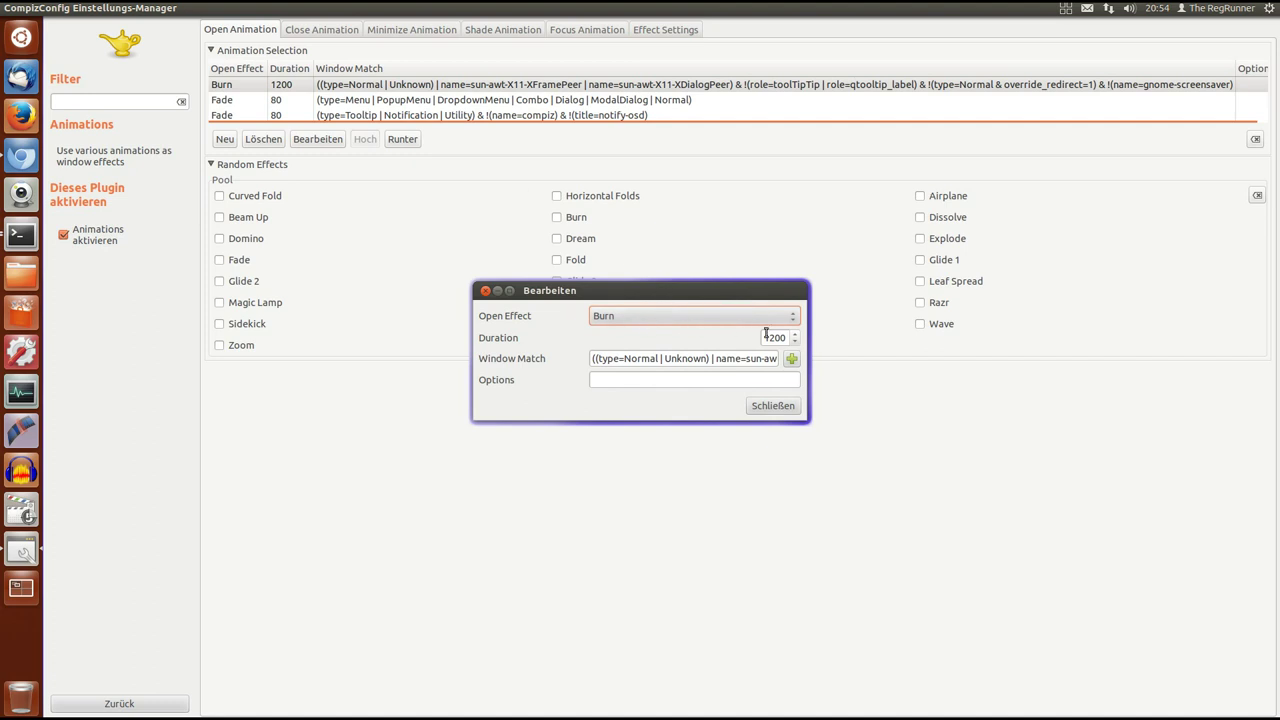
drag(786, 285, 775, 380)
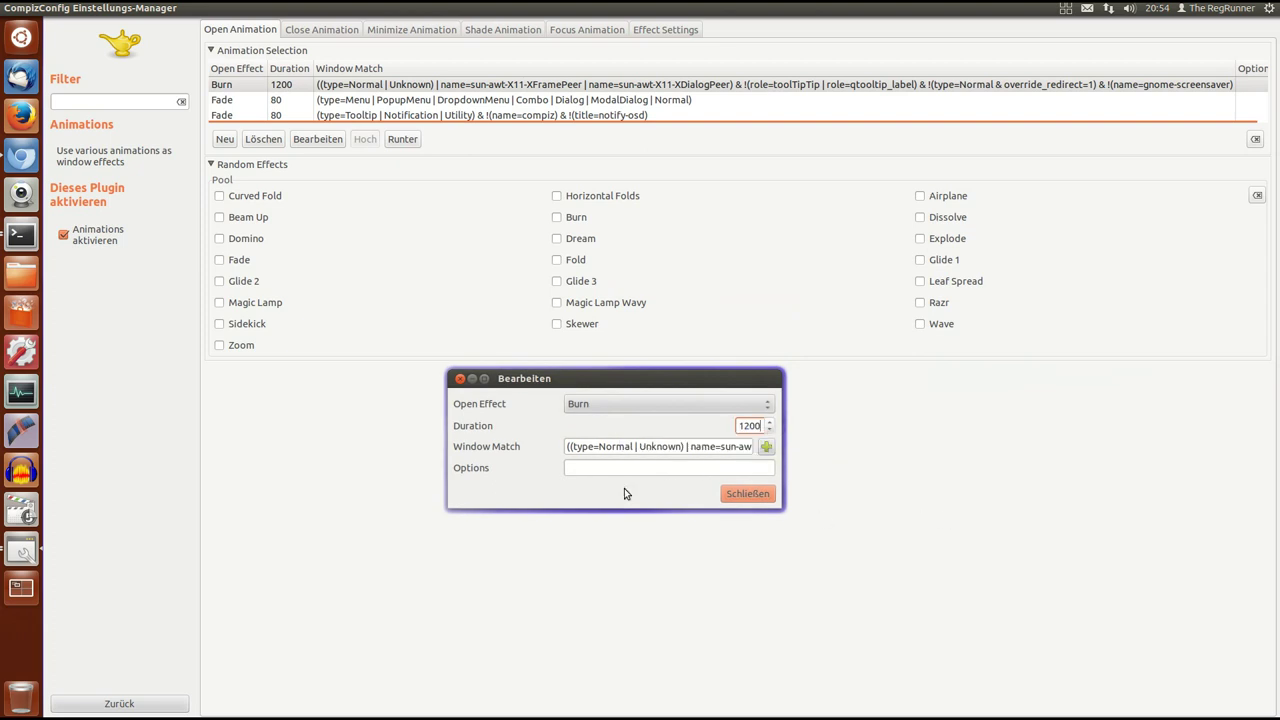
click(748, 493)
Step: Inspect the effect and duration of the Burn entry for closing windows, and dismiss its edit dialog
click(333, 31)
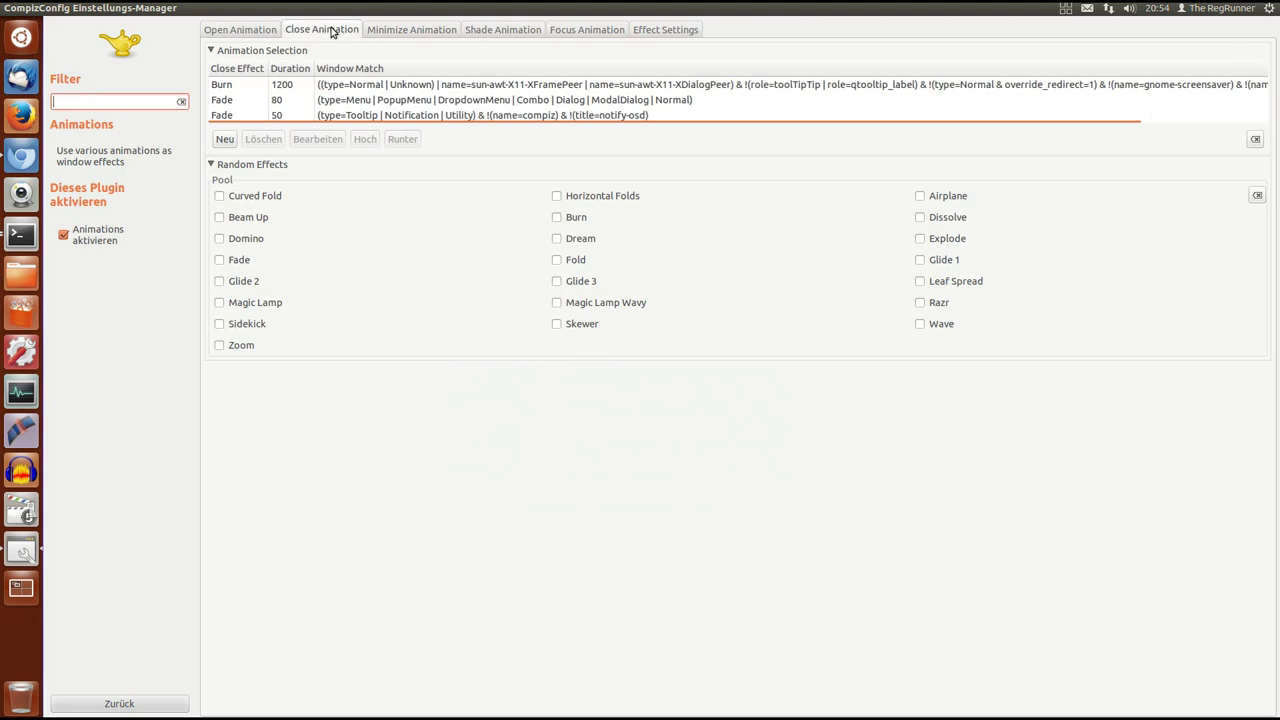
click(304, 86)
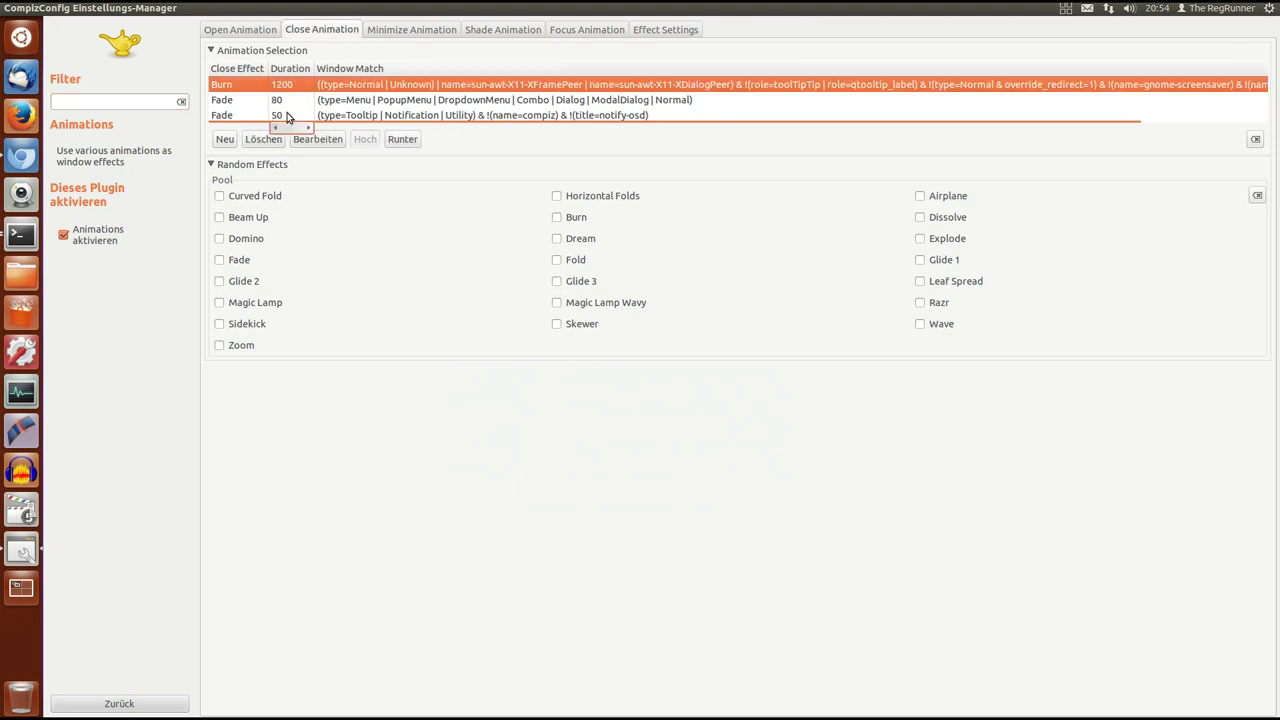
click(317, 139)
drag(646, 297, 632, 369)
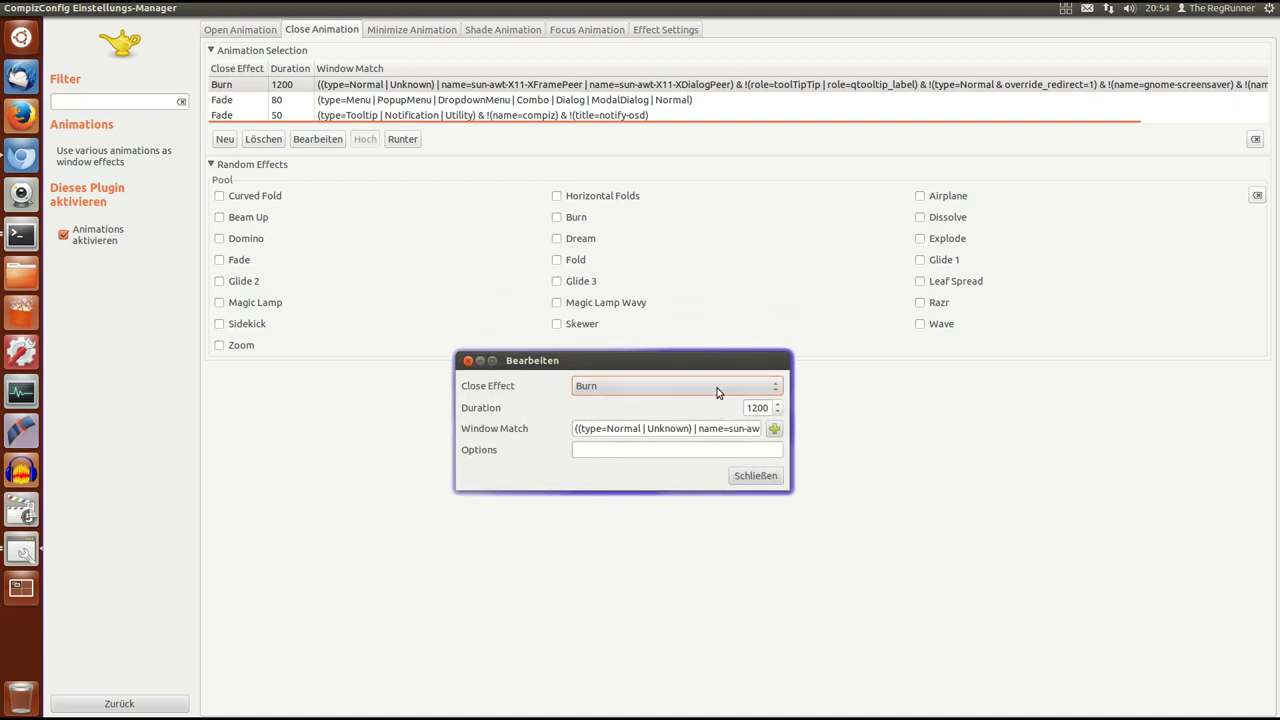
click(467, 361)
Step: Edit the minimize animation entry and change its effect to Explode
click(405, 30)
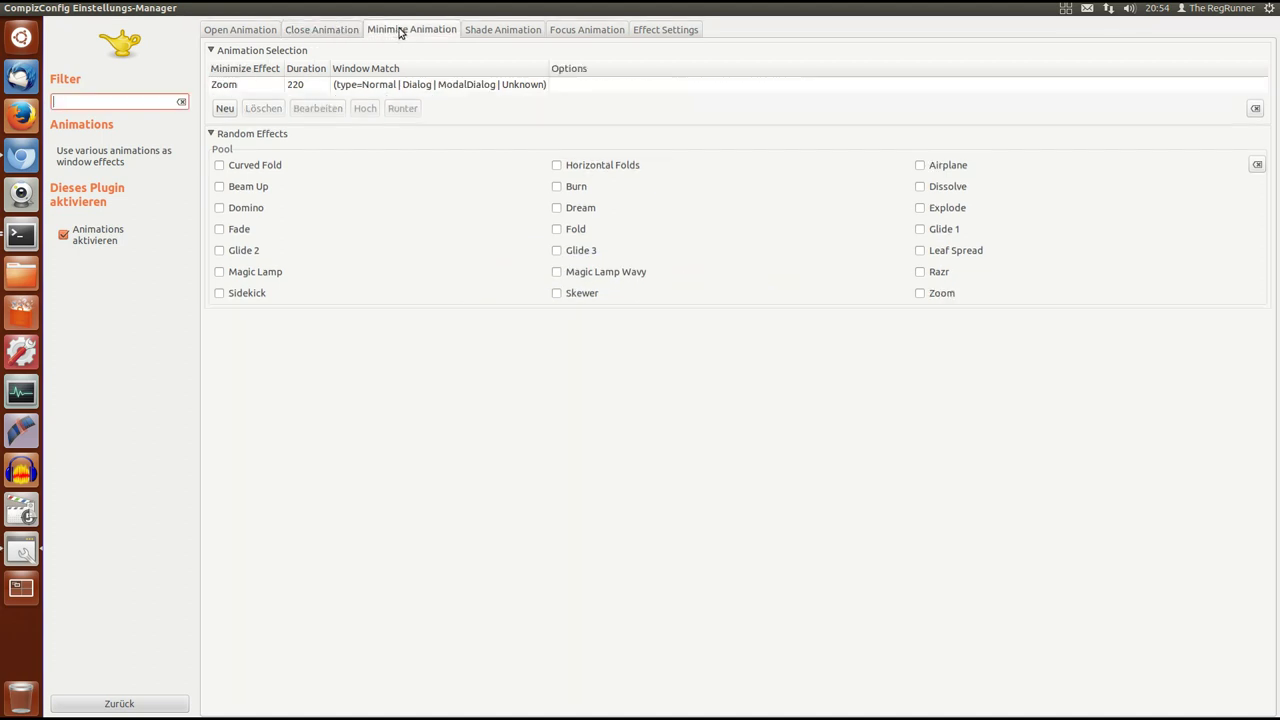
click(244, 88)
click(318, 108)
click(676, 316)
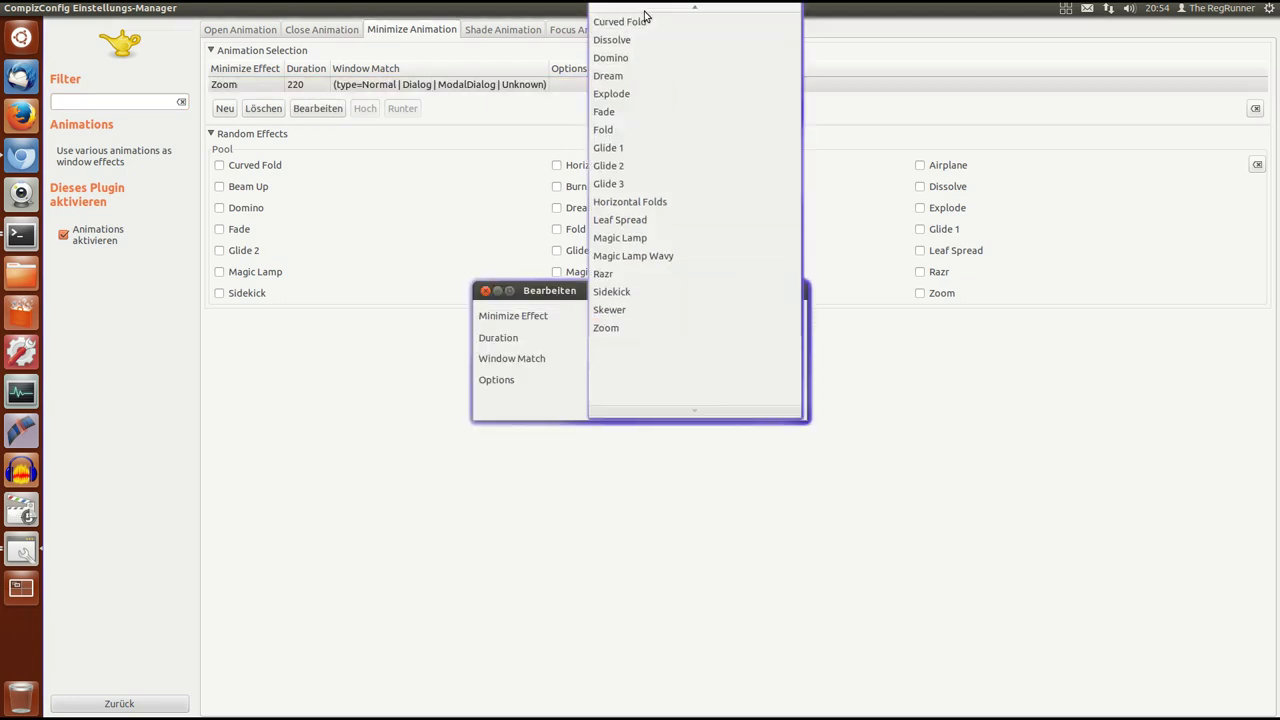
scroll(651, 20, up, 3)
click(622, 173)
drag(635, 292, 620, 308)
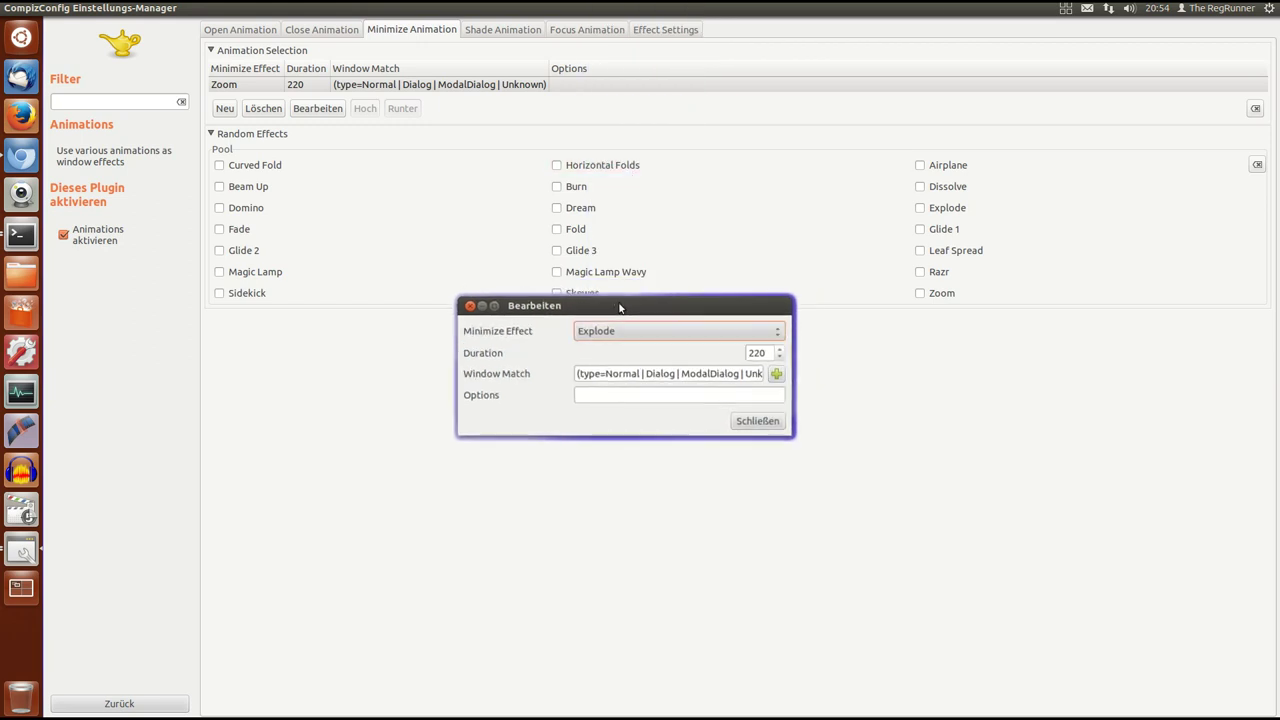
Step: Set the minimize animation's duration to 2200 and close the edit dialog
click(766, 353)
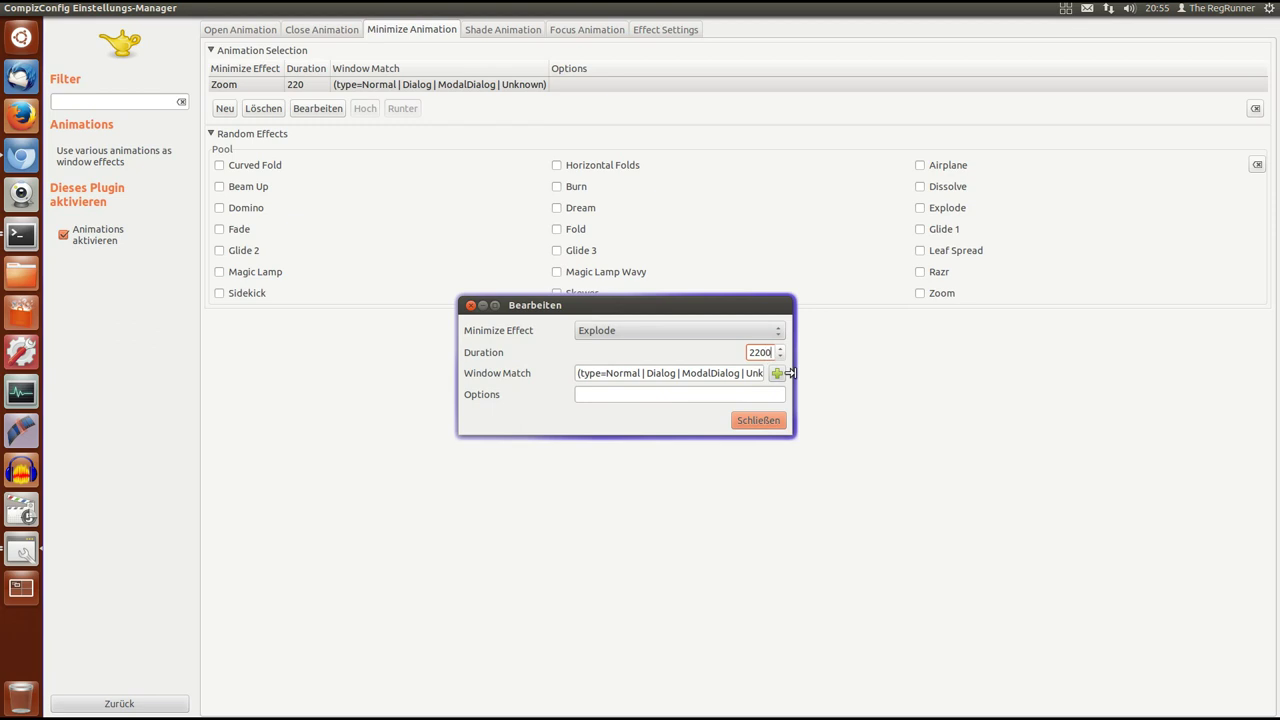
drag(722, 304, 706, 325)
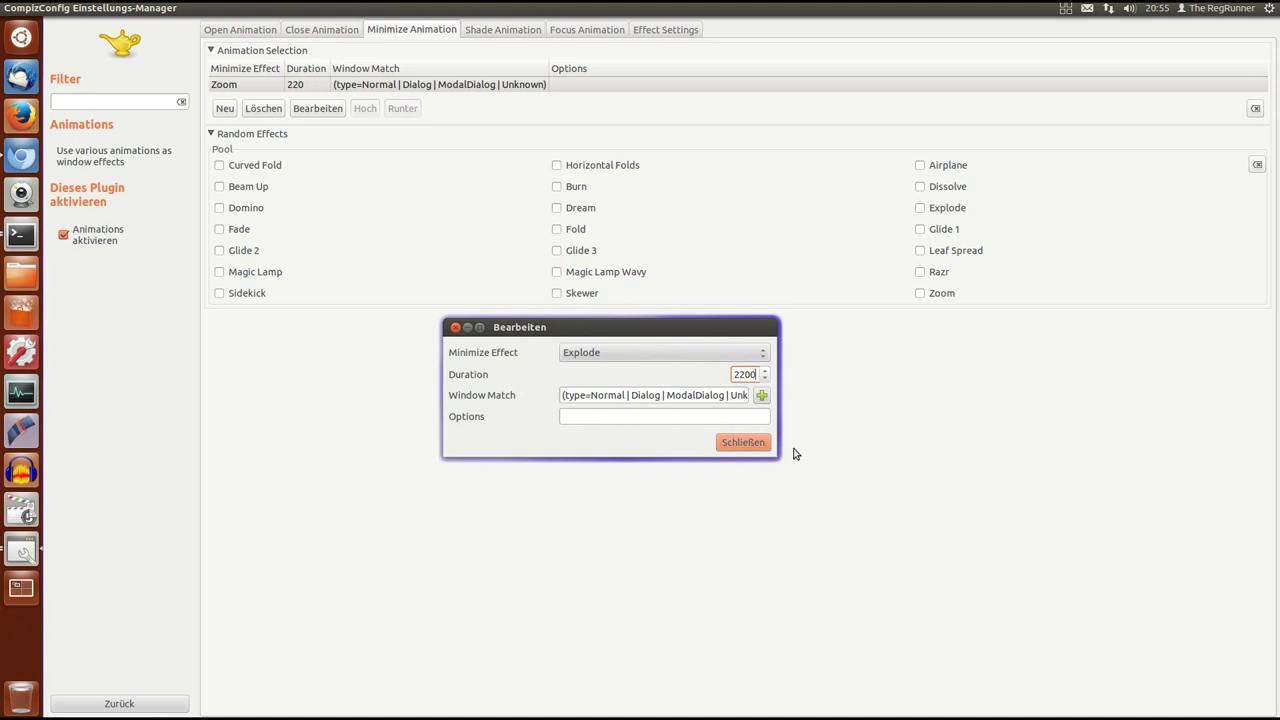
click(742, 442)
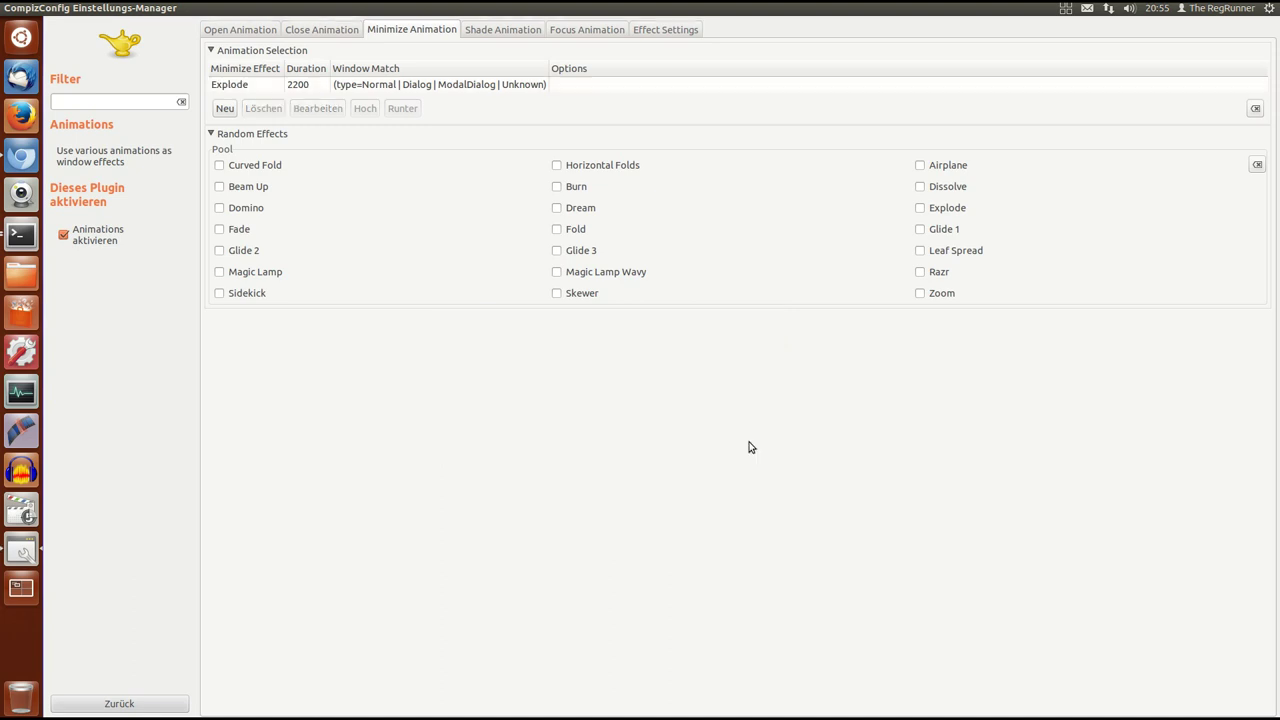
Step: Restore the settings window, minimize it to test the Explode effect, and bring up the terminal
drag(508, 8, 584, 80)
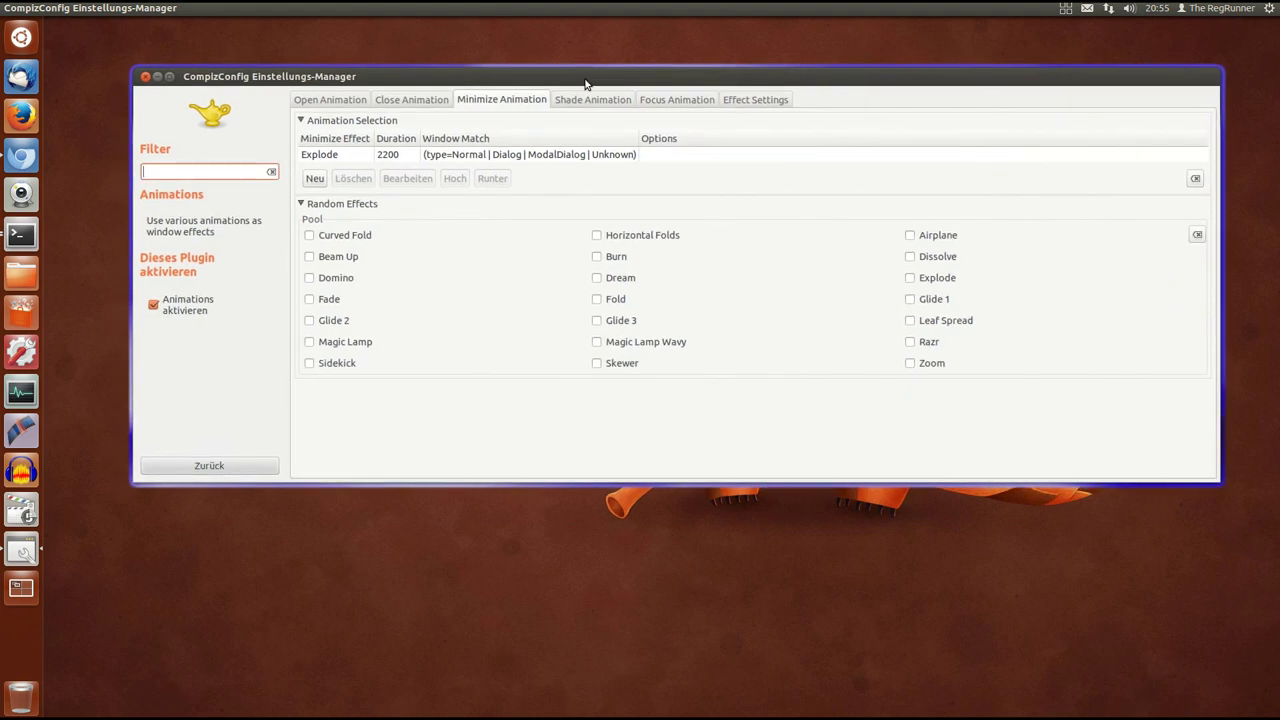
click(157, 77)
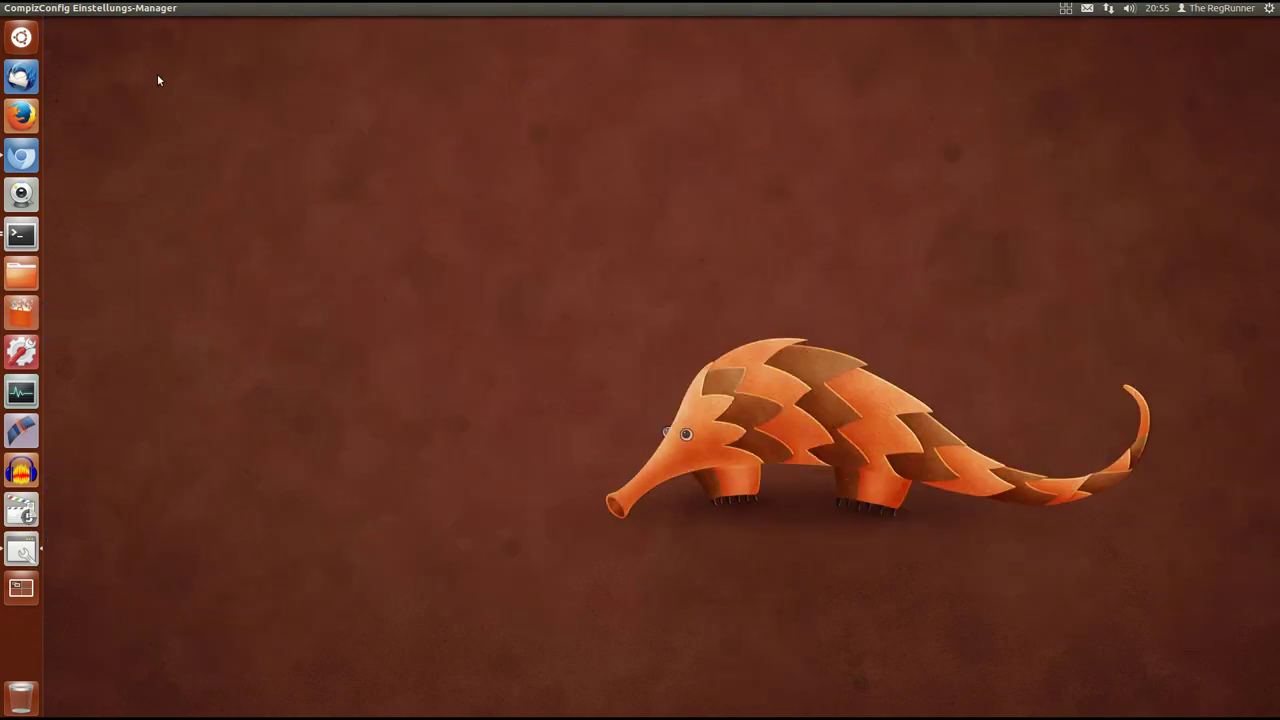
click(37, 236)
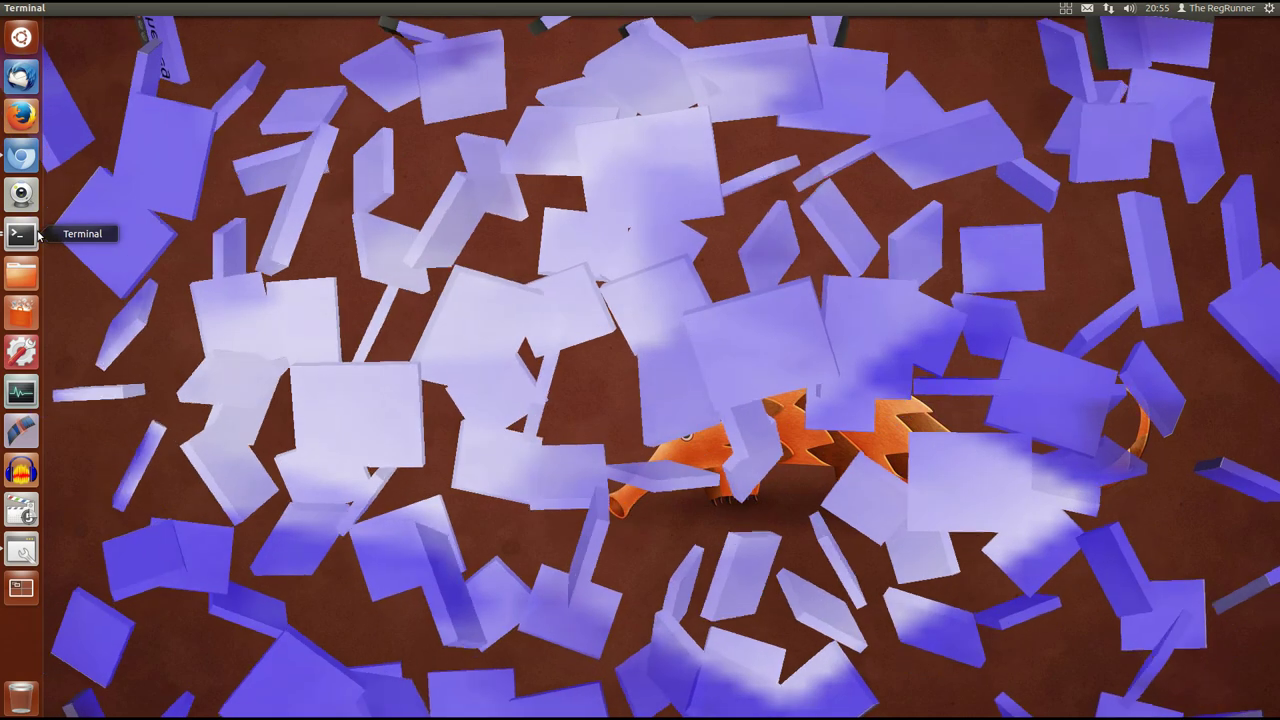